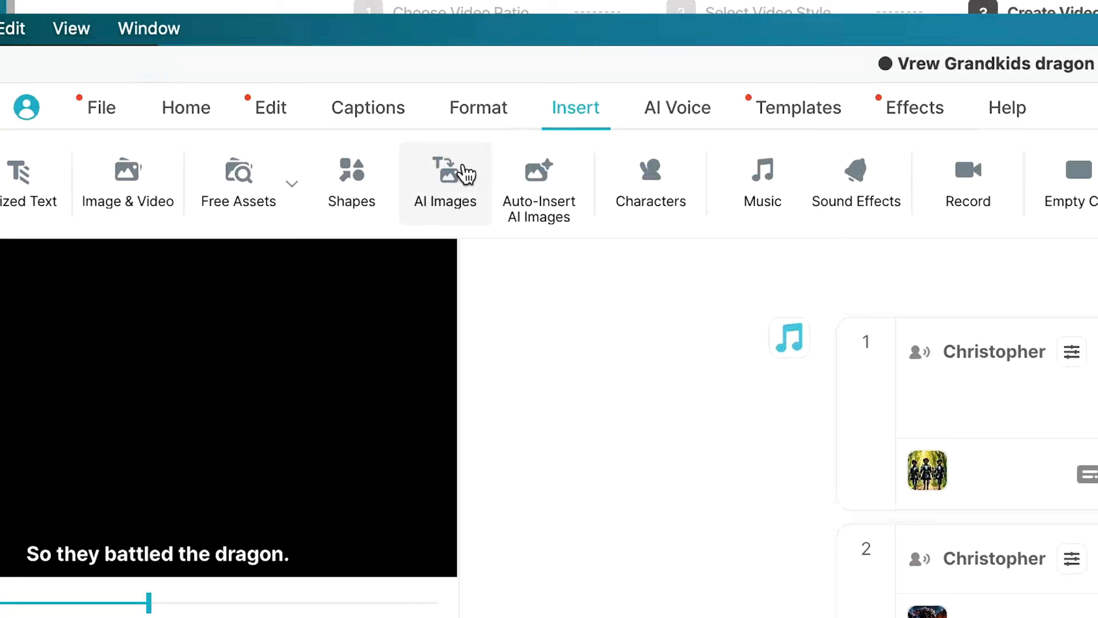
- Generate a 16:9 Anime-style AI image from "Two kids dressed as knights battle a dragon", insert it and fit it to the video frame
click(465, 173)
text(Two kids dressed as knights battle a dragon)
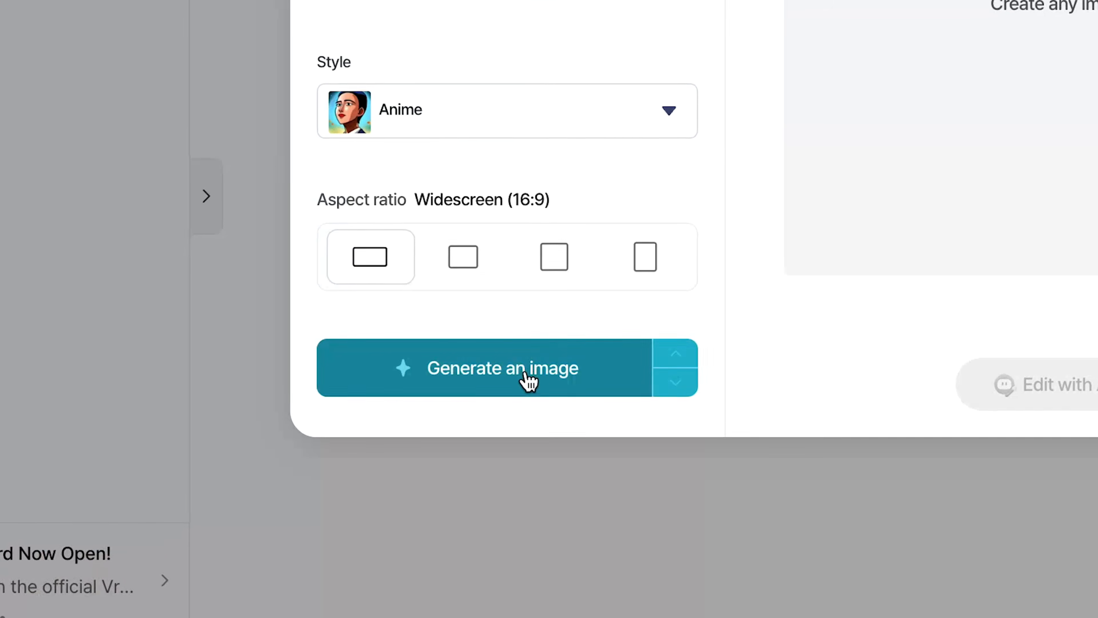
click(527, 381)
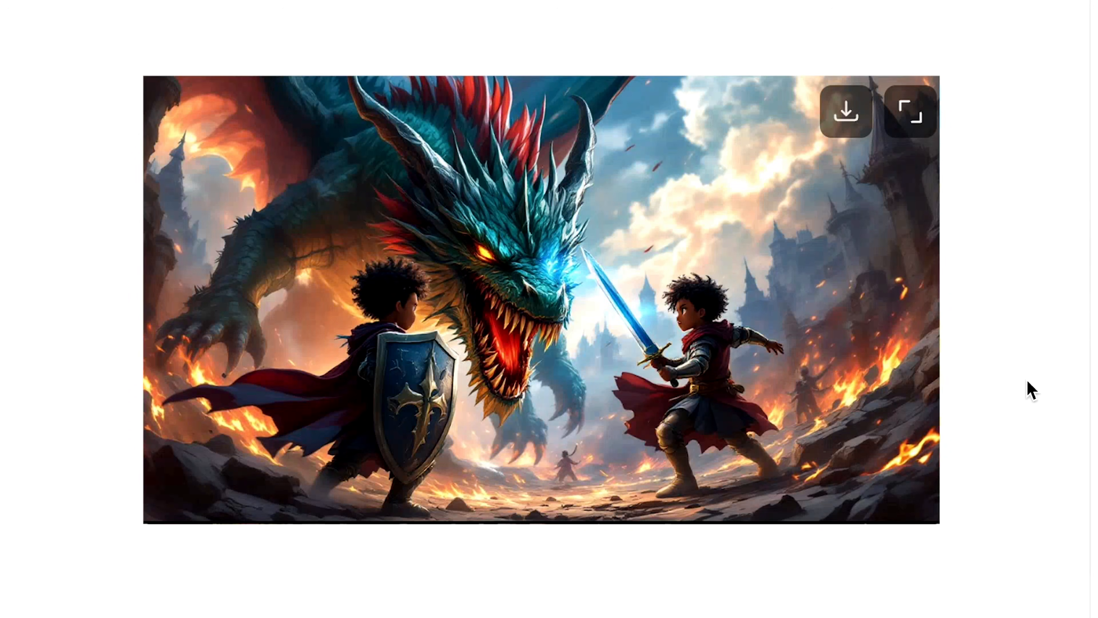
click(674, 365)
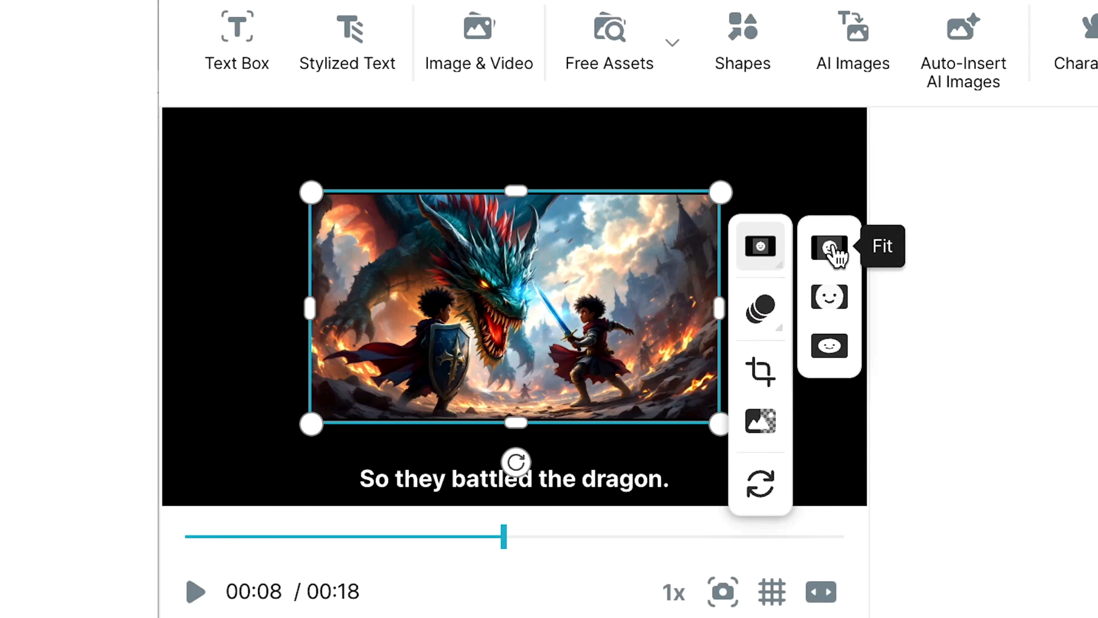
click(834, 250)
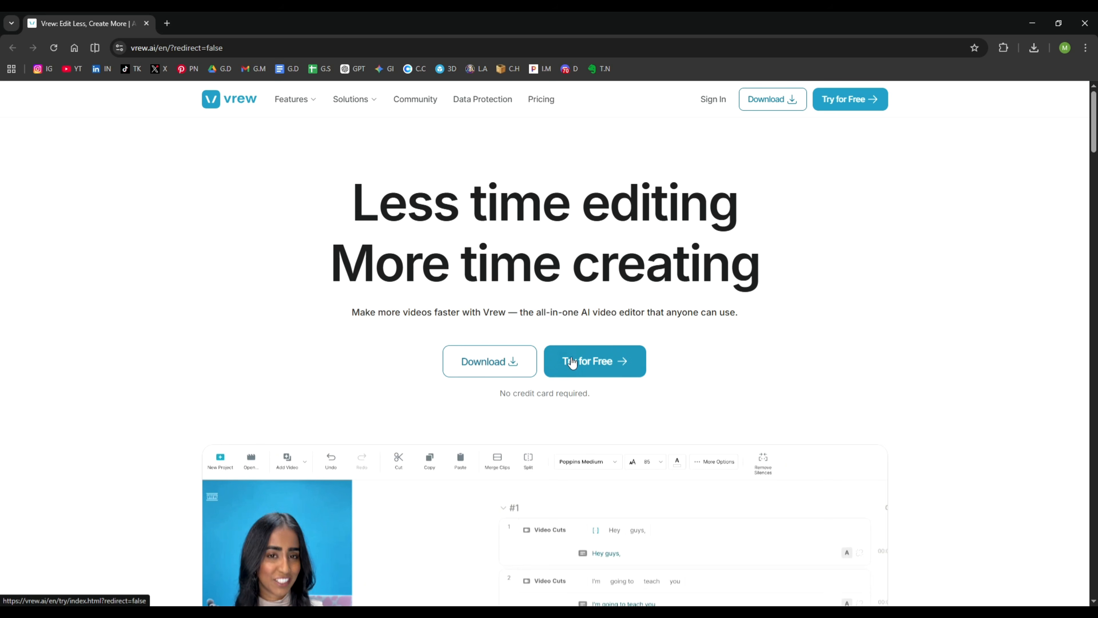
- Open the free online Vrew editor and start a new Text to Video project
click(589, 364)
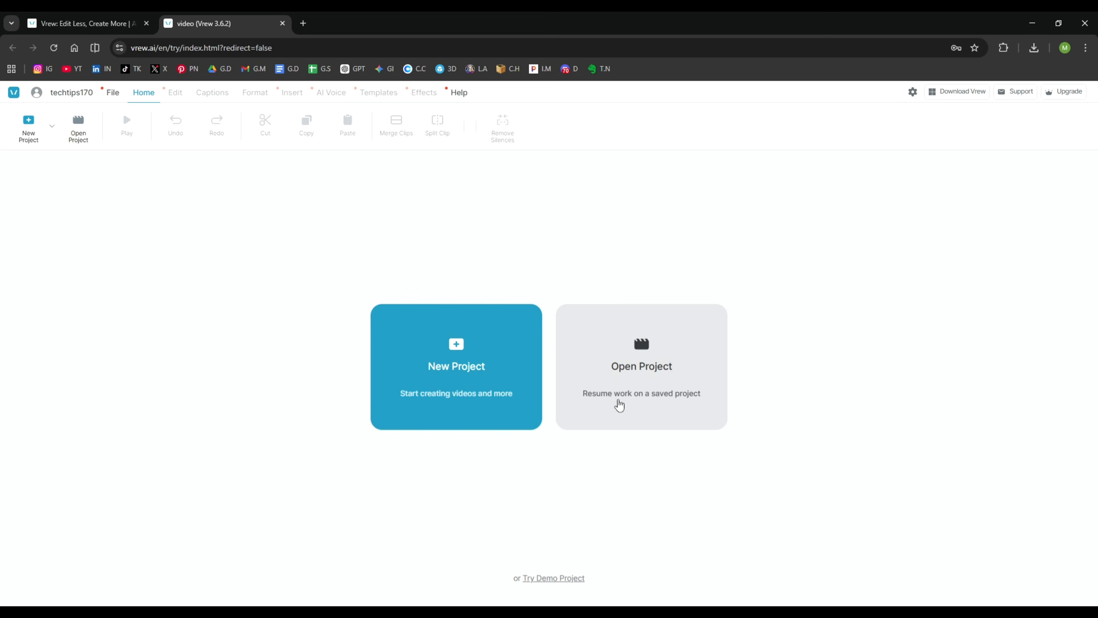
click(514, 398)
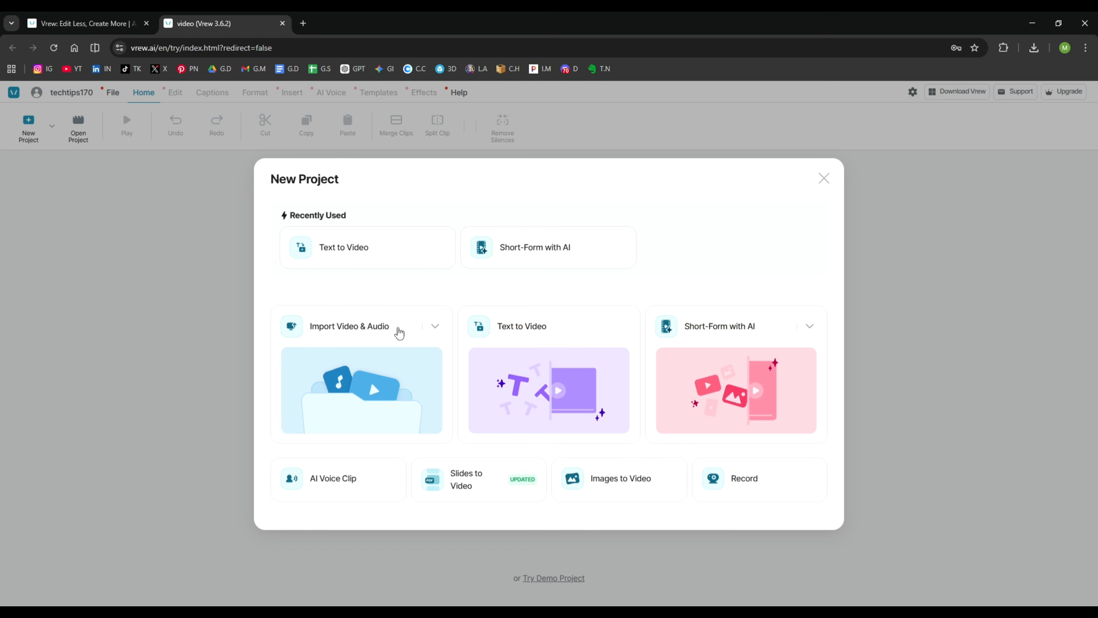
click(434, 329)
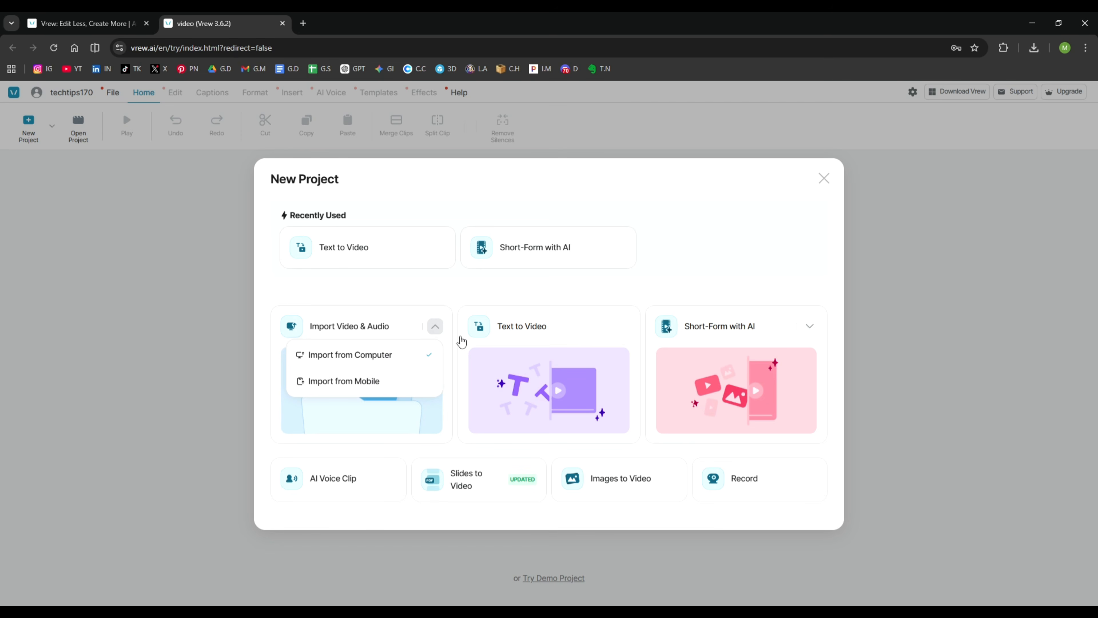
click(442, 329)
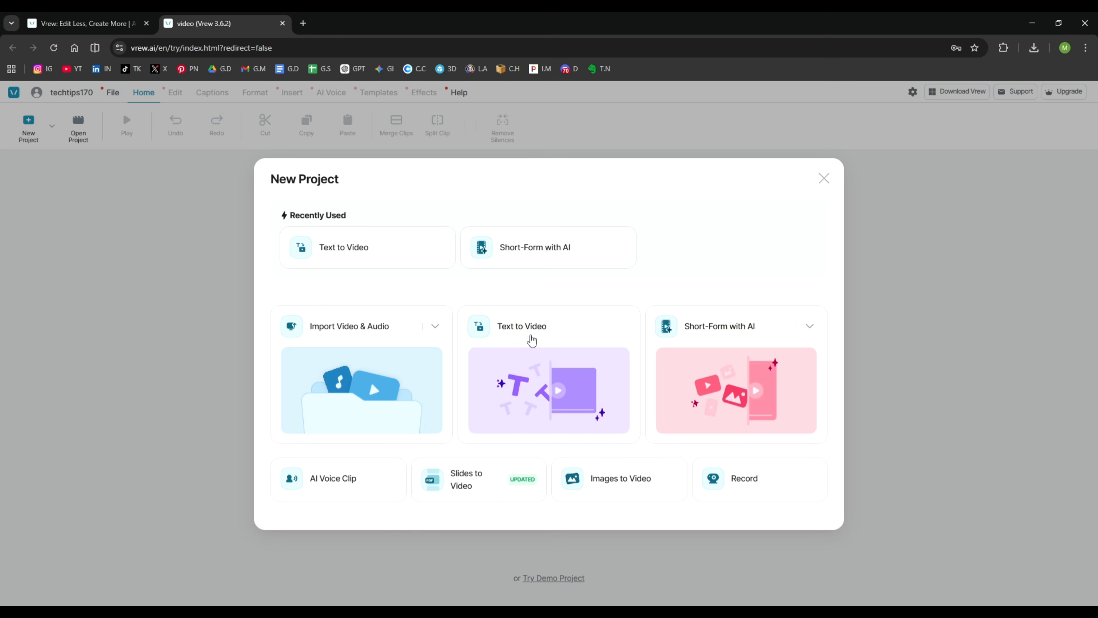
click(532, 341)
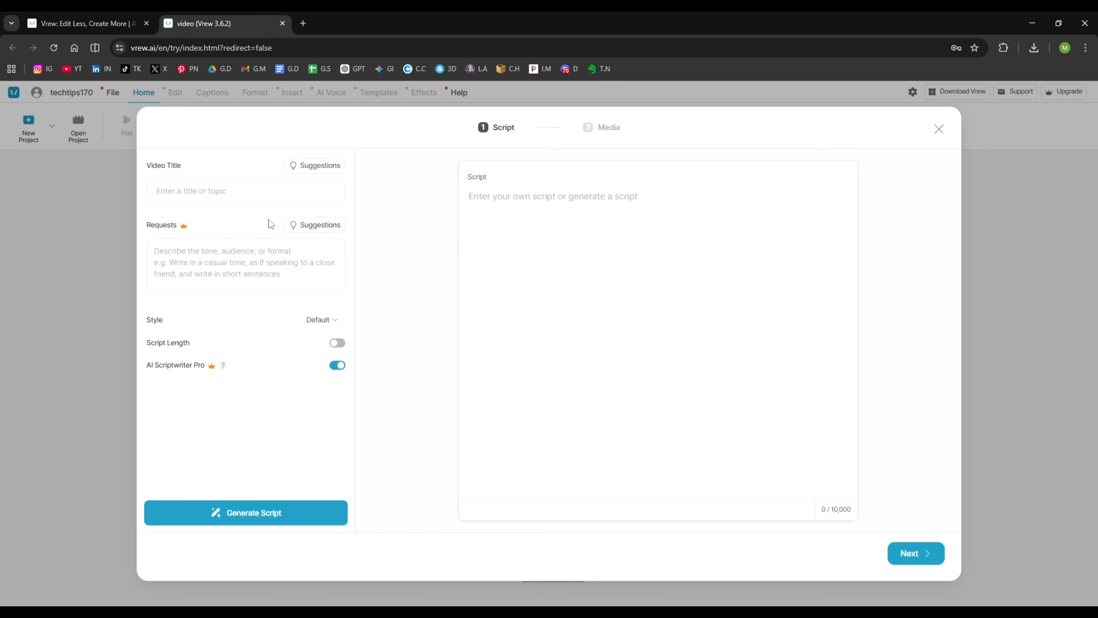
- Examine the script settings for title, requests, writing style, script length and AI Scriptwriter Pro, plus the script area
click(211, 191)
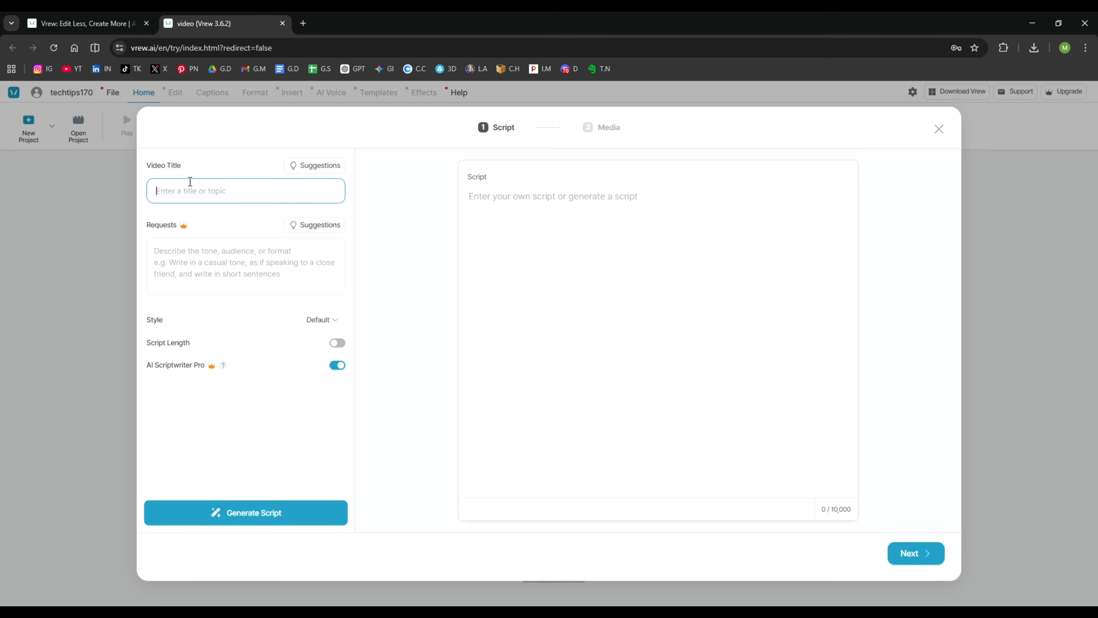
click(196, 258)
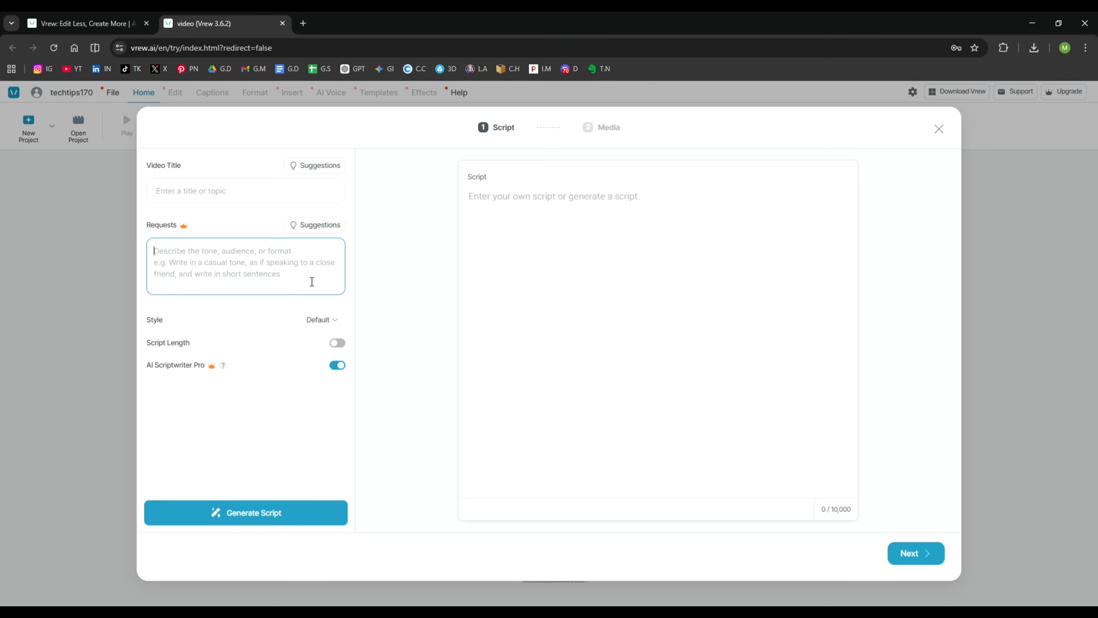
click(330, 321)
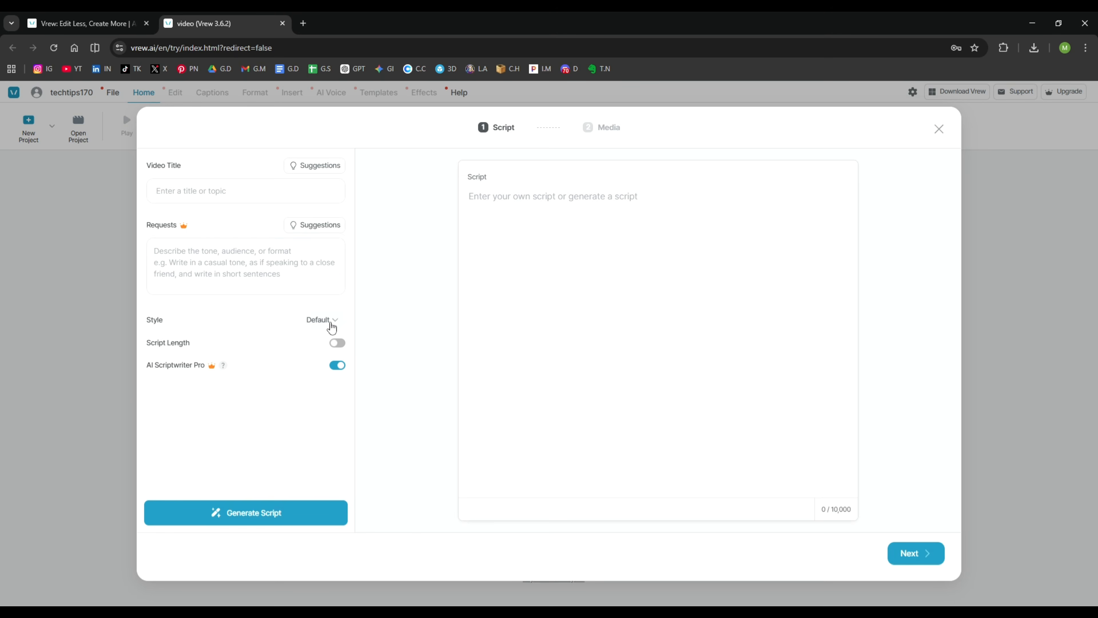
scroll(223, 368, down, 1)
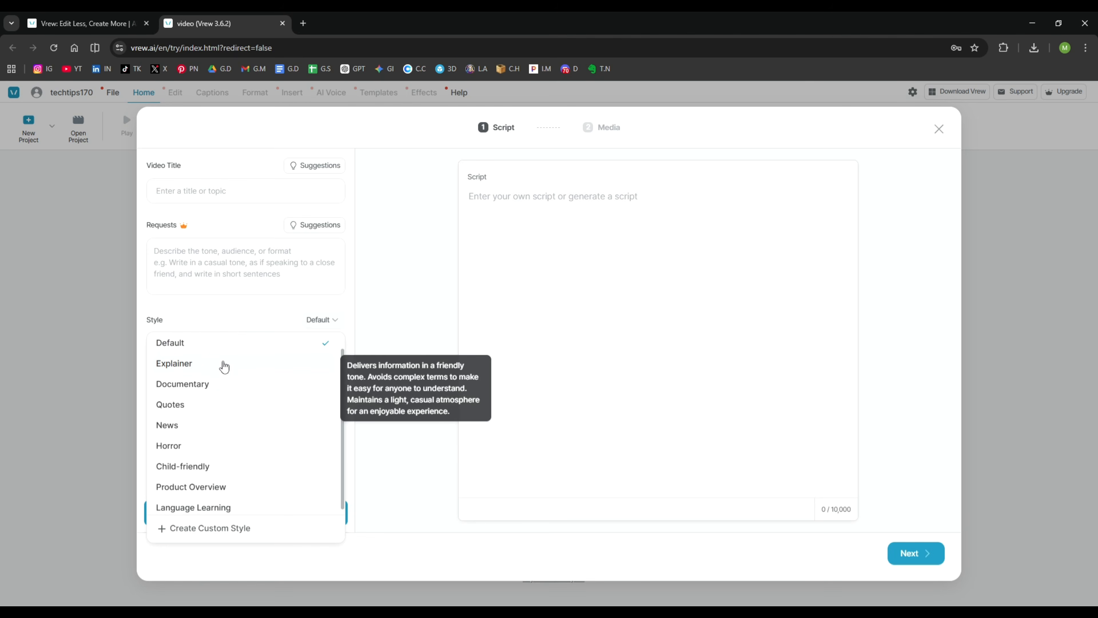
click(353, 343)
click(338, 343)
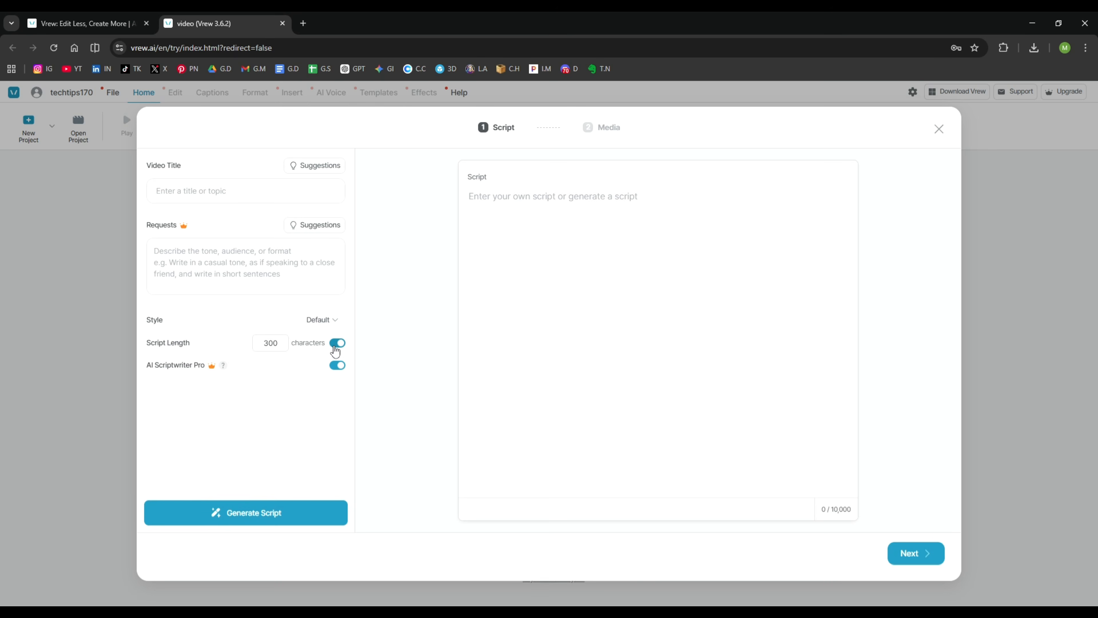
click(337, 343)
click(338, 367)
click(339, 368)
drag(469, 180, 522, 185)
click(519, 189)
- Paste the Hollywood animated film trailer brief as the script request and use the suggested title "The Hidden Science Behind Everyday Coincidence"
click(191, 262)
key(ctrl+v)
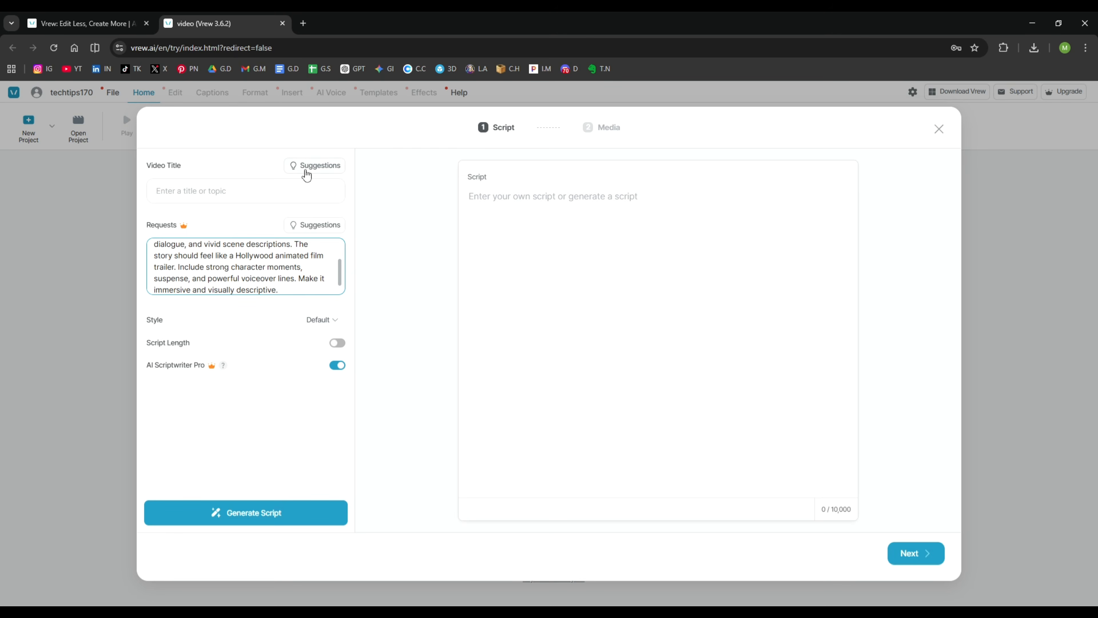
click(307, 176)
click(215, 238)
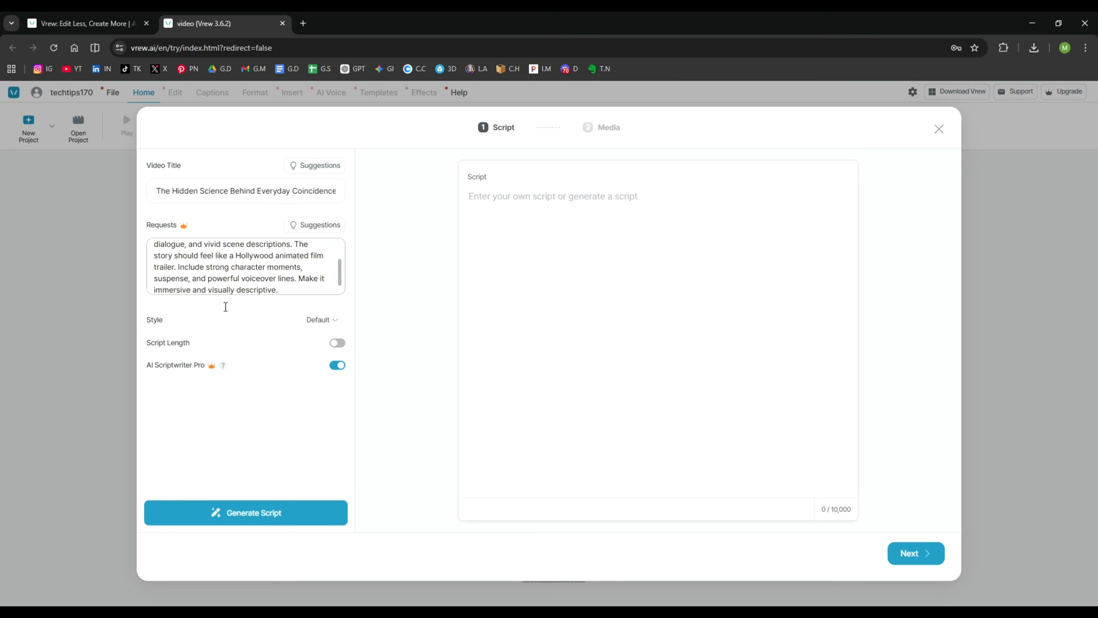
- Generate the script, read through it and proceed to the media settings
click(247, 510)
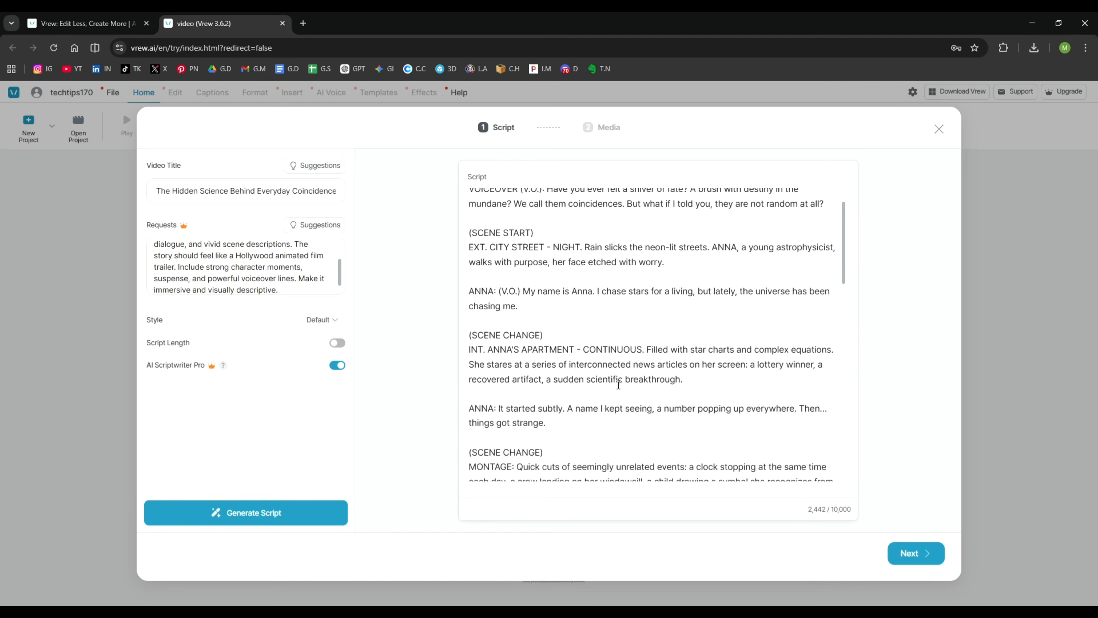
scroll(619, 385, down, 5)
scroll(530, 348, up, 5)
scroll(529, 348, down, 6)
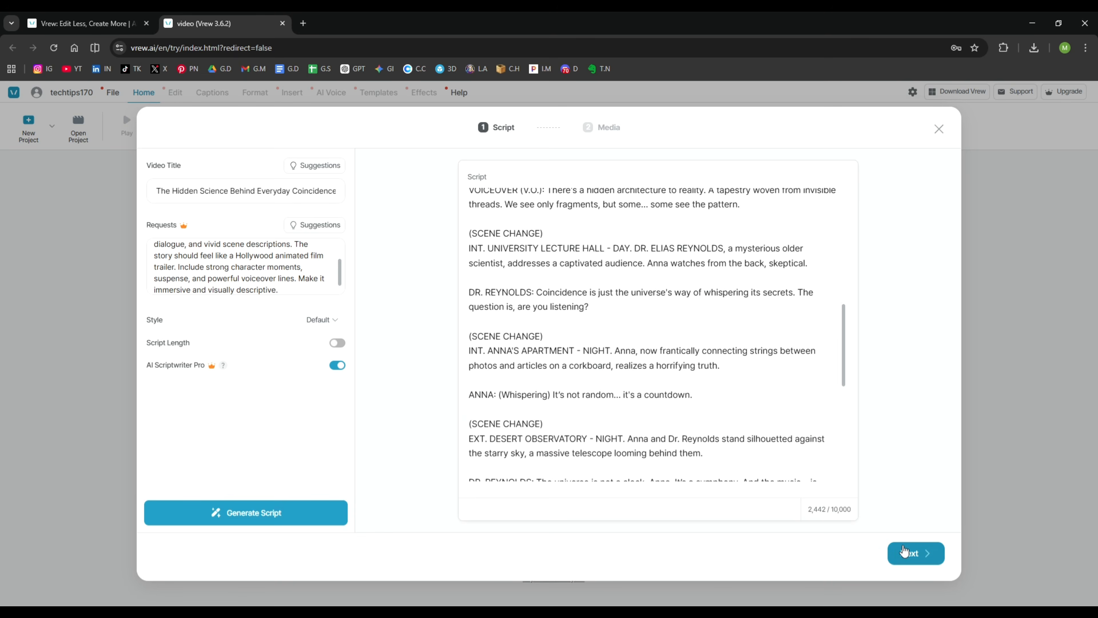
click(913, 553)
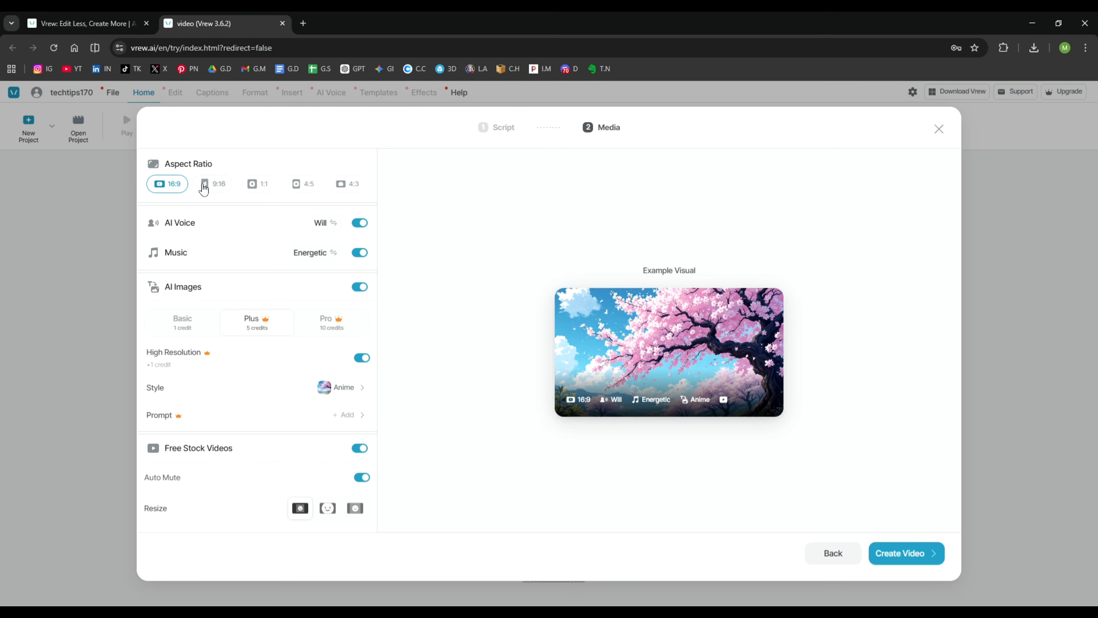
- Preview the 9:16, 1:1, 4:5 and 4:3 aspect ratios, and return to 16:9
click(213, 186)
click(259, 185)
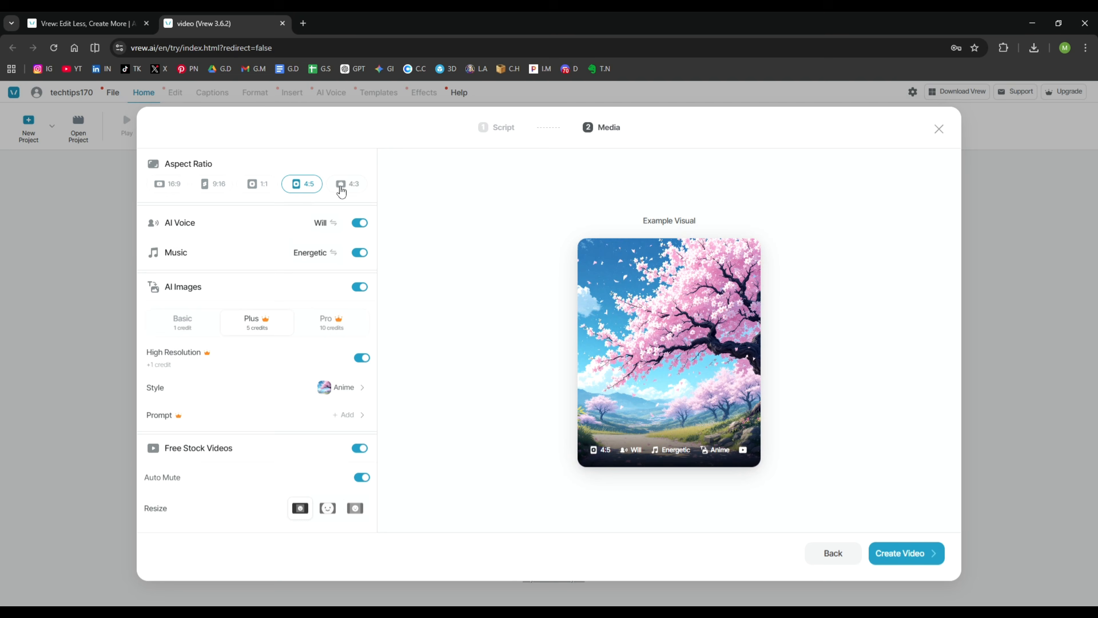
click(341, 184)
click(262, 186)
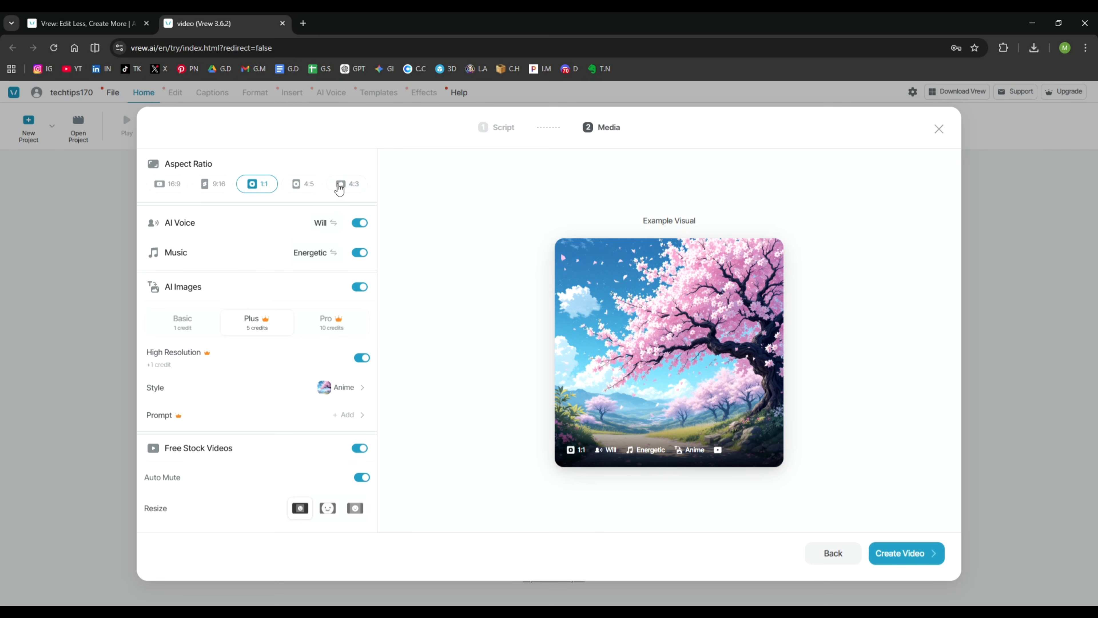
click(170, 185)
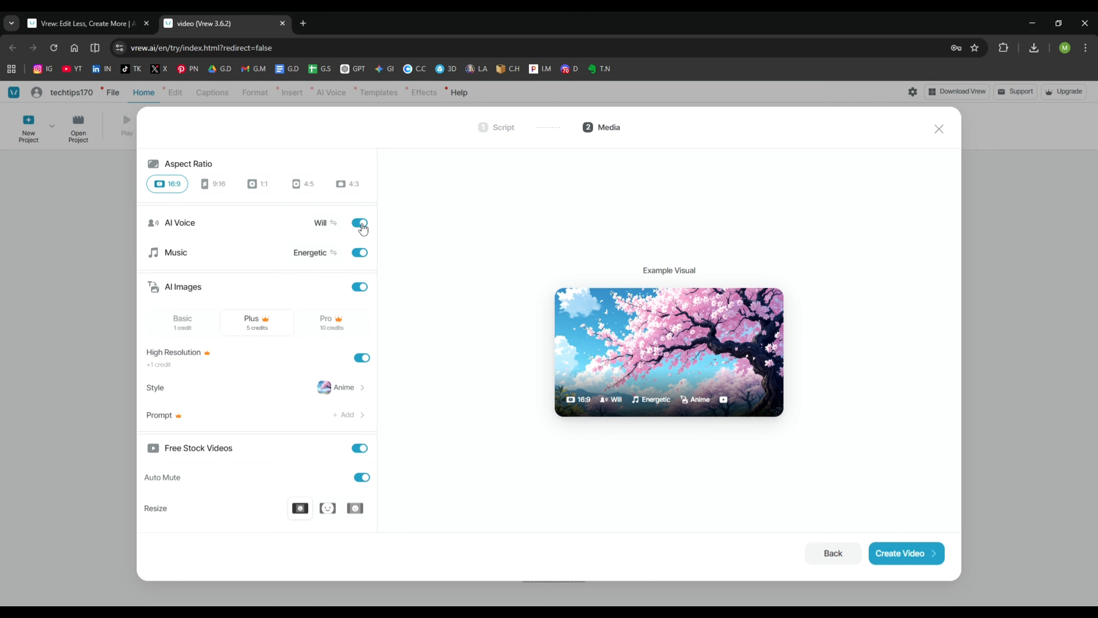
- Review the available AI voices, background music moods and AI image styles for the video
click(340, 224)
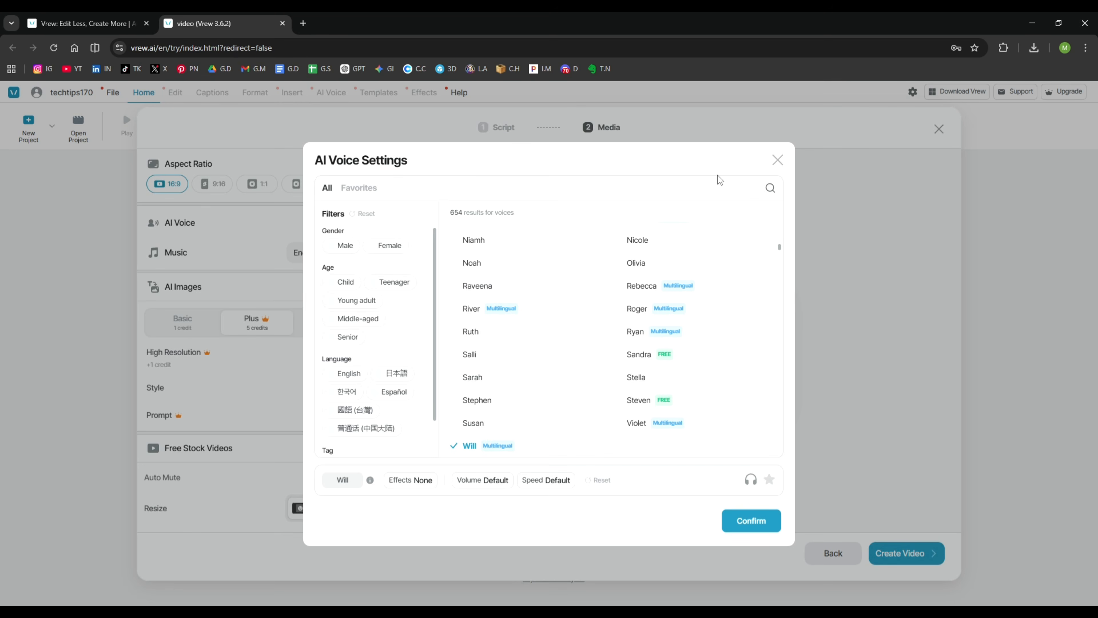
click(777, 160)
click(312, 254)
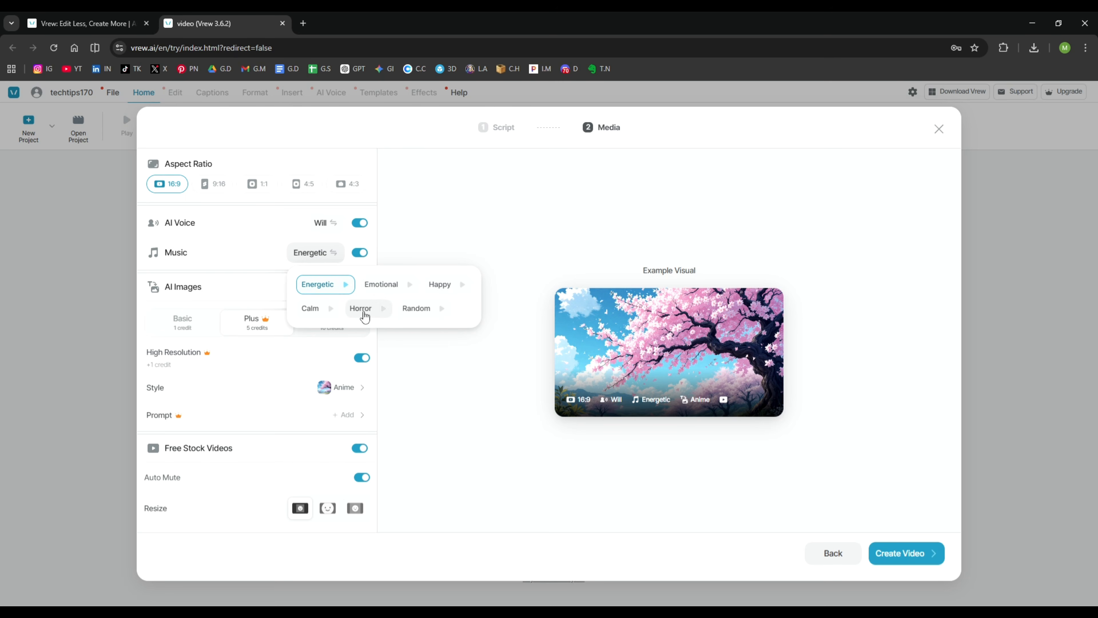
click(256, 247)
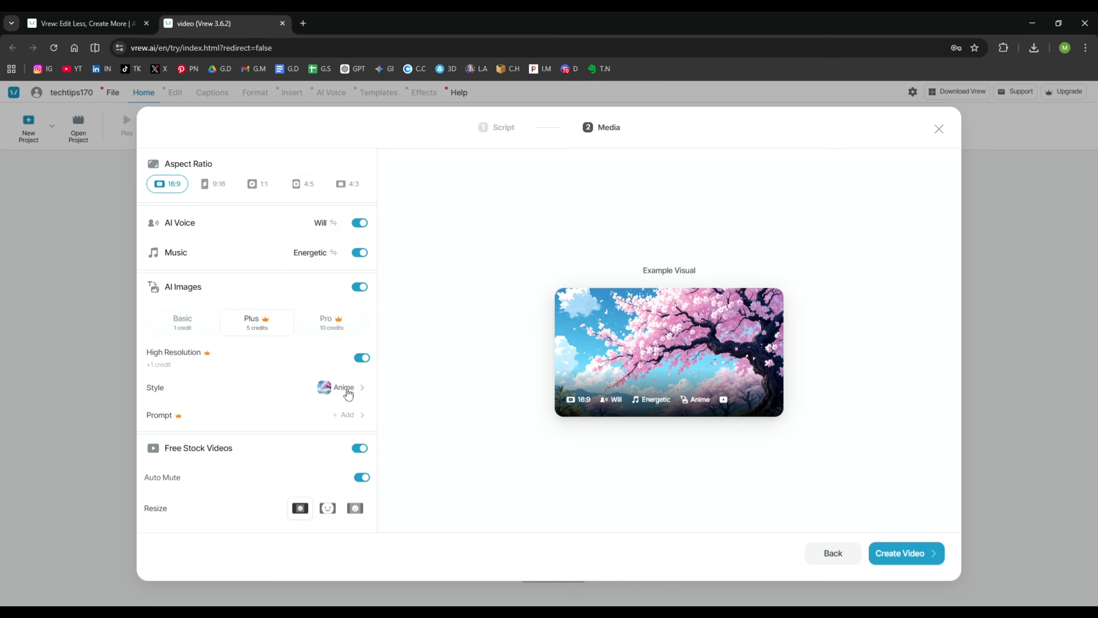
click(348, 392)
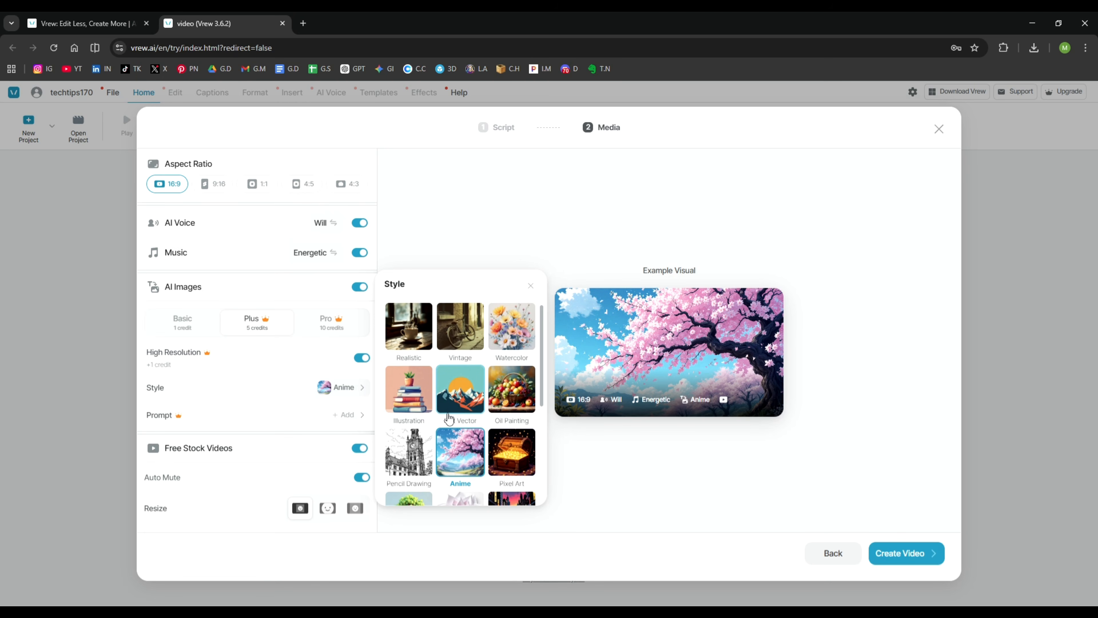
scroll(505, 421, down, 1)
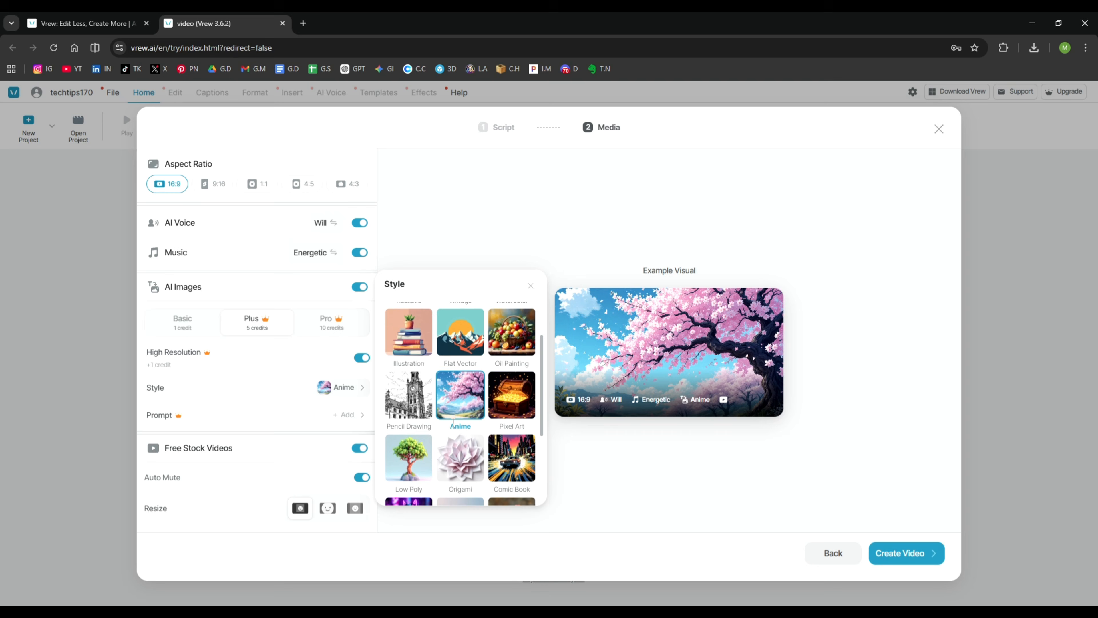
scroll(471, 365, down, 1)
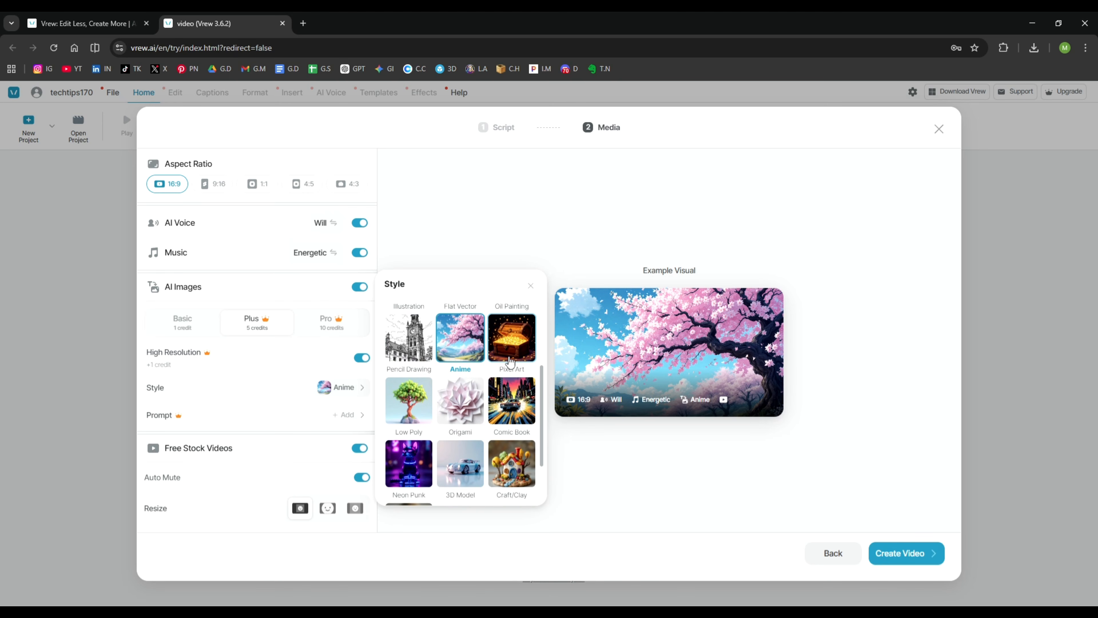
scroll(472, 365, down, 2)
scroll(472, 407, up, 4)
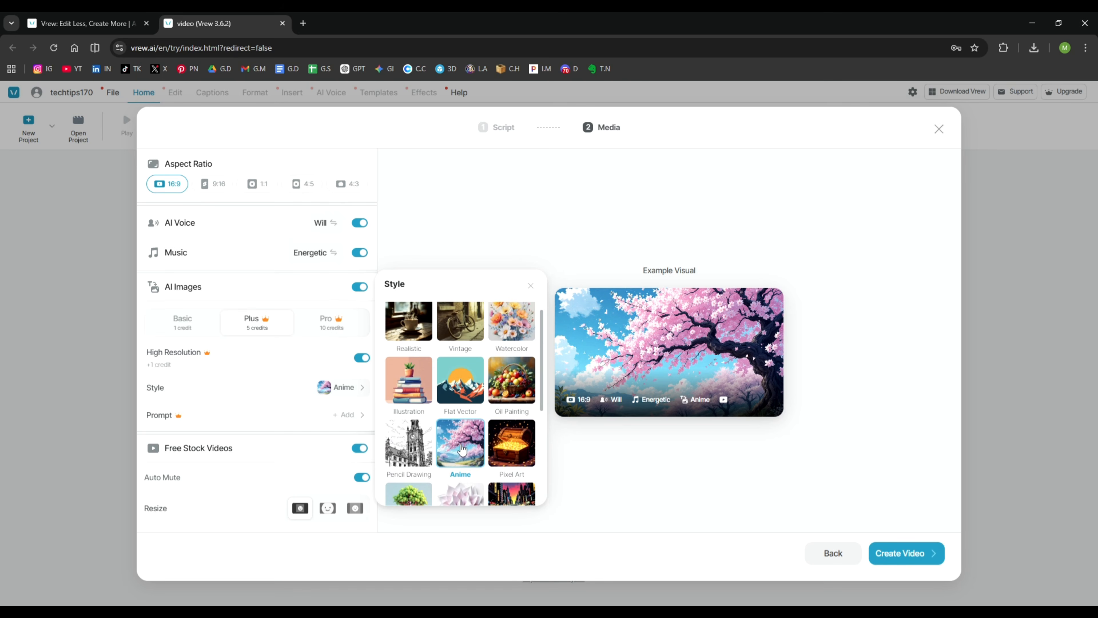
click(278, 455)
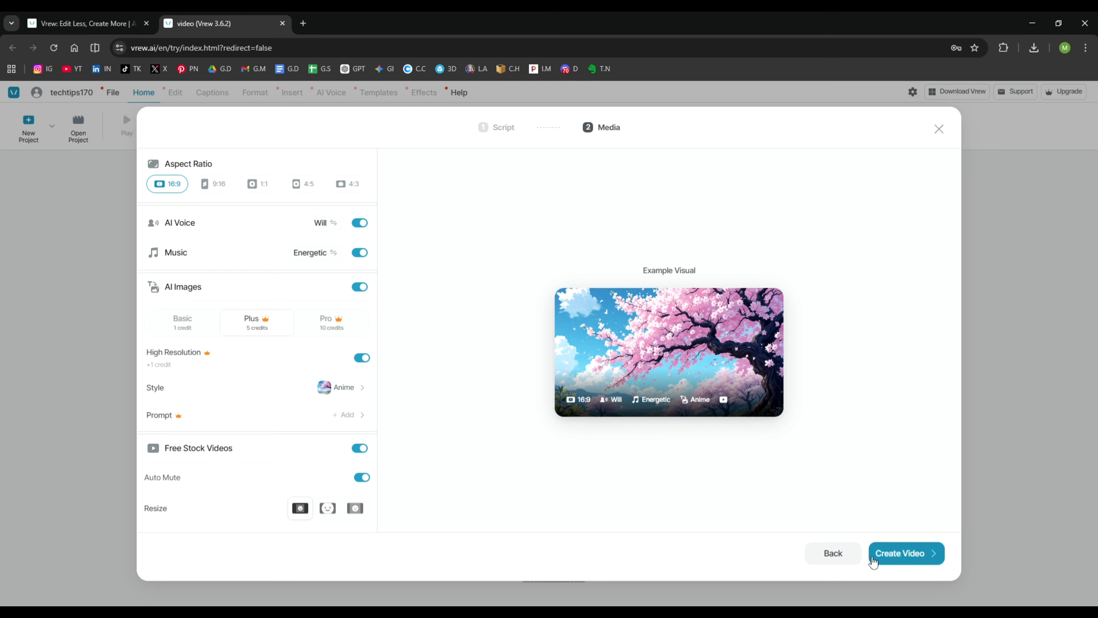
- Create the video from the script with the chosen media settings
click(906, 554)
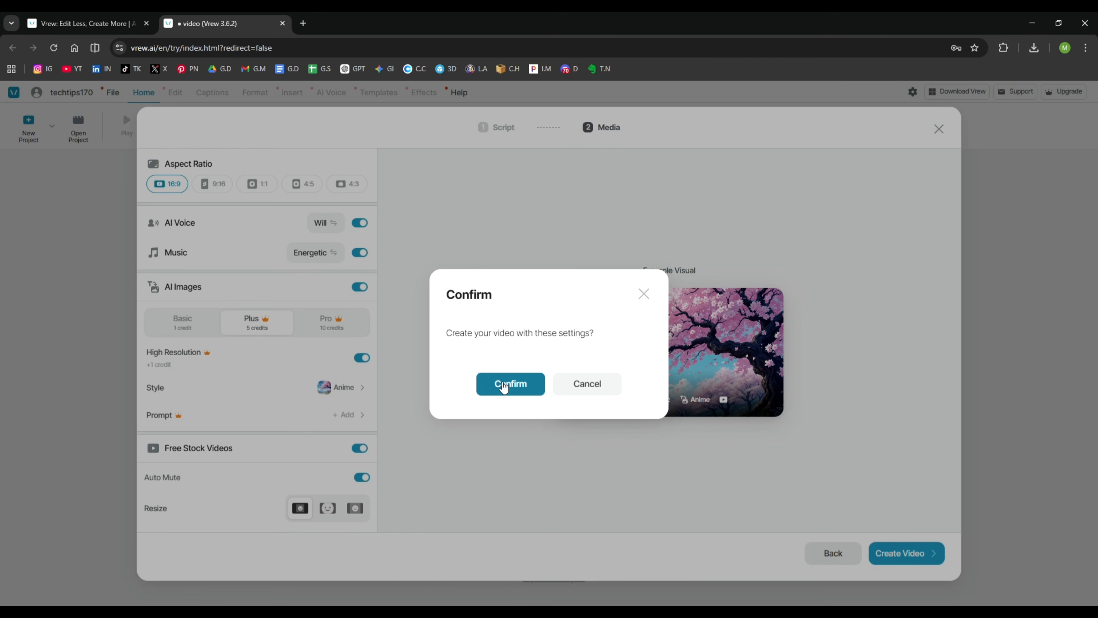
click(507, 385)
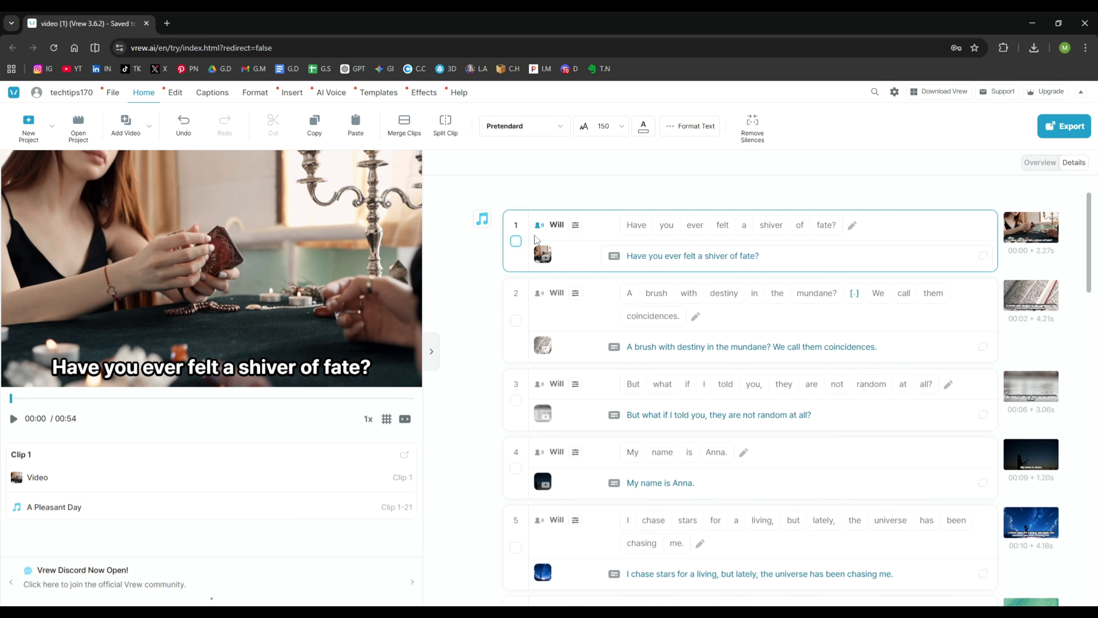
- Look through the generated video's clips and inspect the AI voice settings of the first clip
click(653, 228)
scroll(649, 242, down, 4)
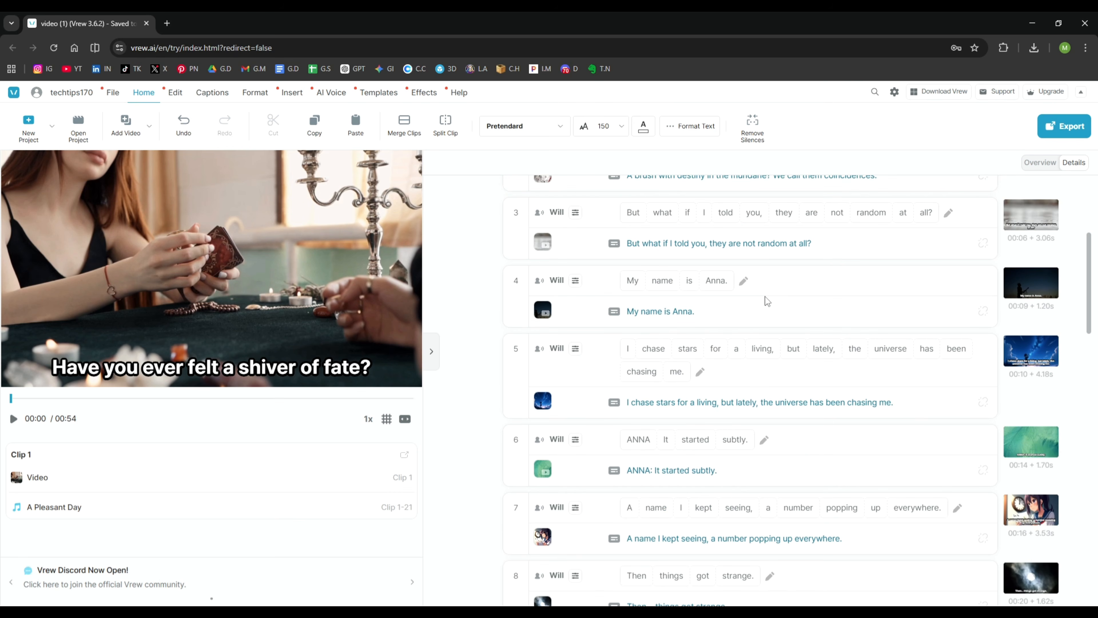
scroll(623, 262, up, 4)
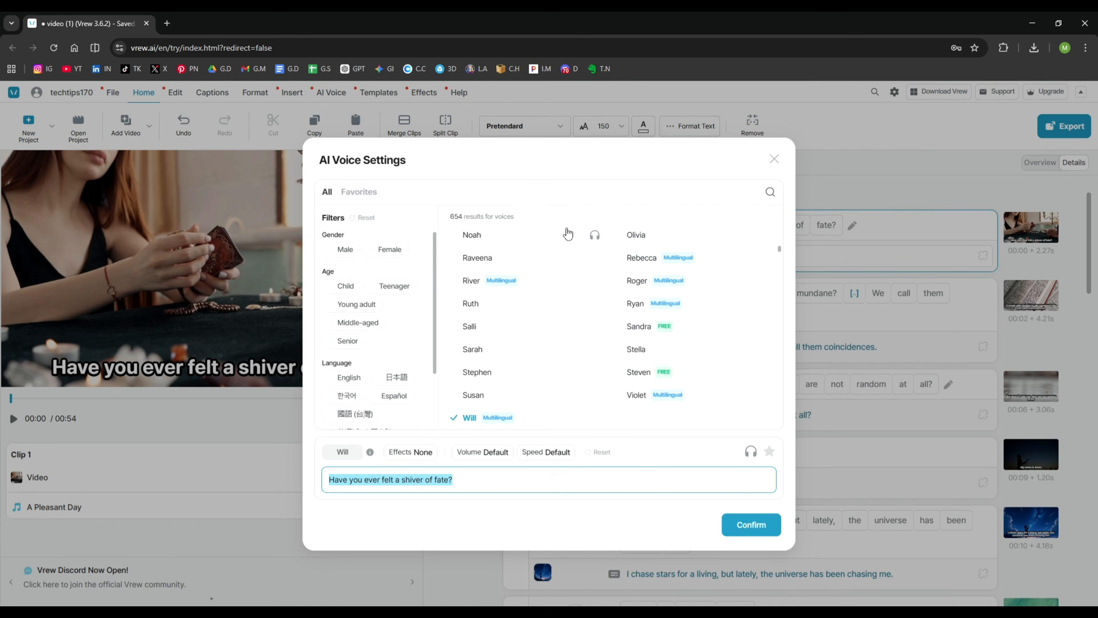
click(575, 225)
click(774, 160)
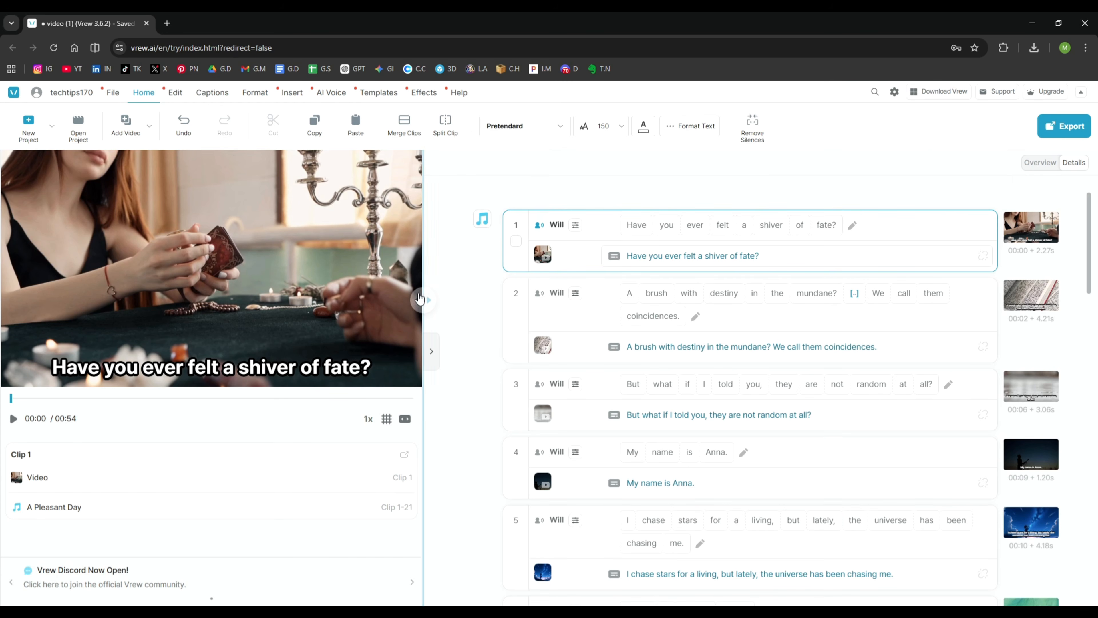
- Play the first three clips of the generated video and look through the script clips that follow
click(14, 419)
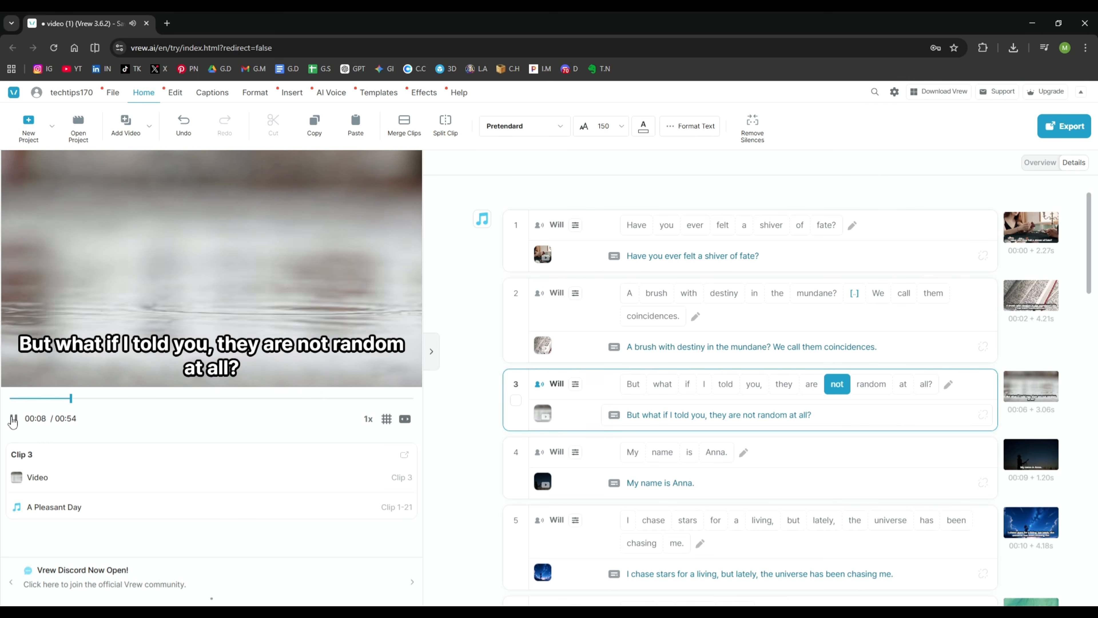
click(13, 419)
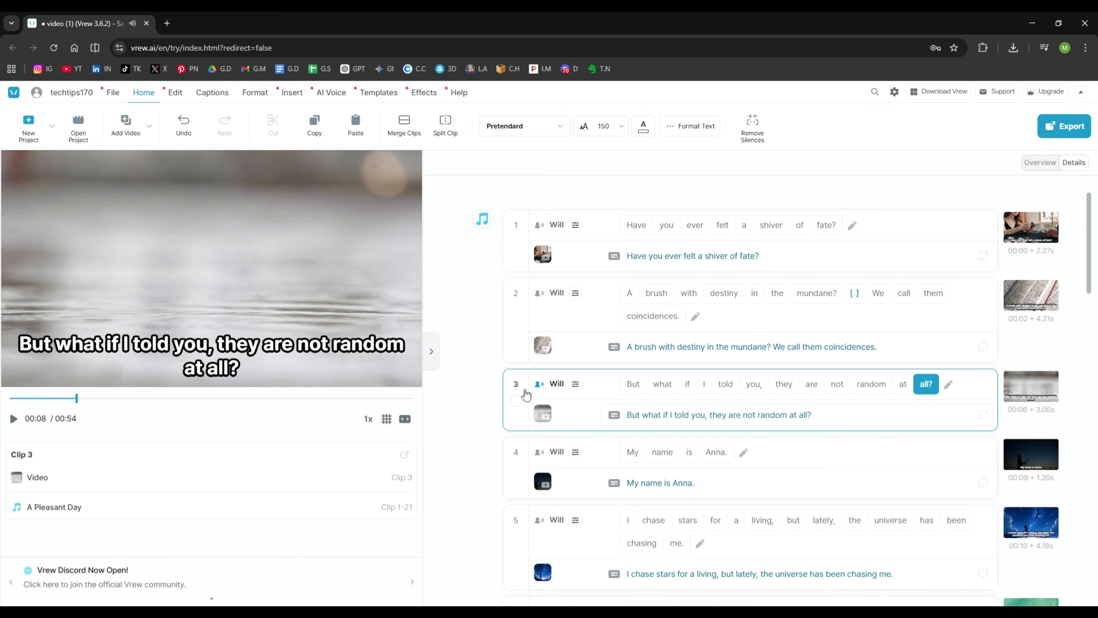
scroll(489, 392, down, 3)
scroll(713, 338, down, 3)
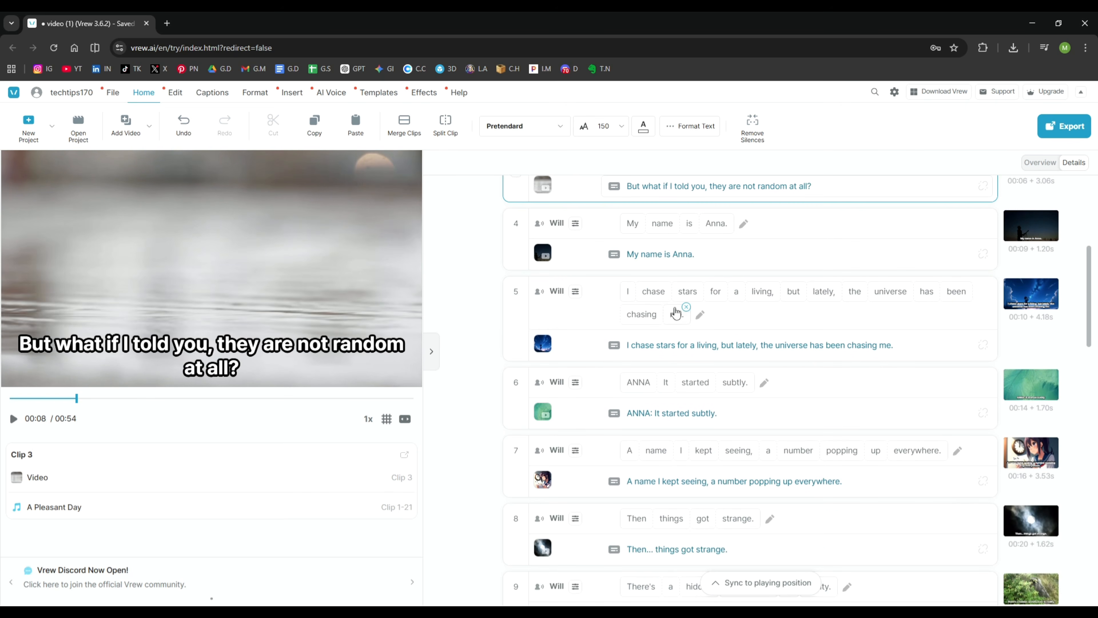
scroll(665, 315, down, 2)
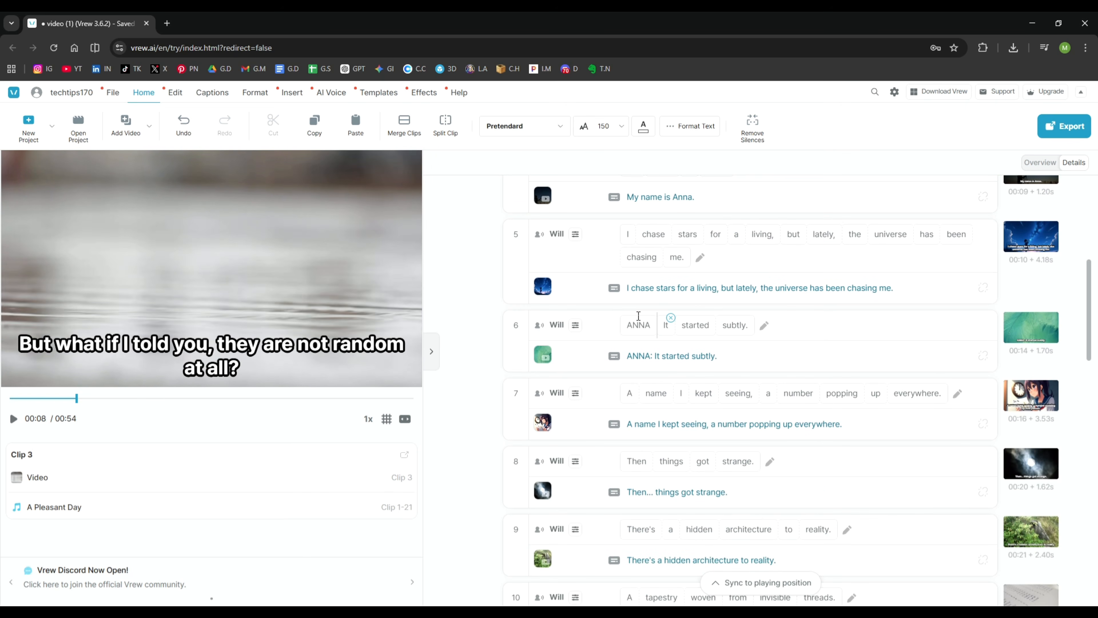
scroll(584, 323, down, 2)
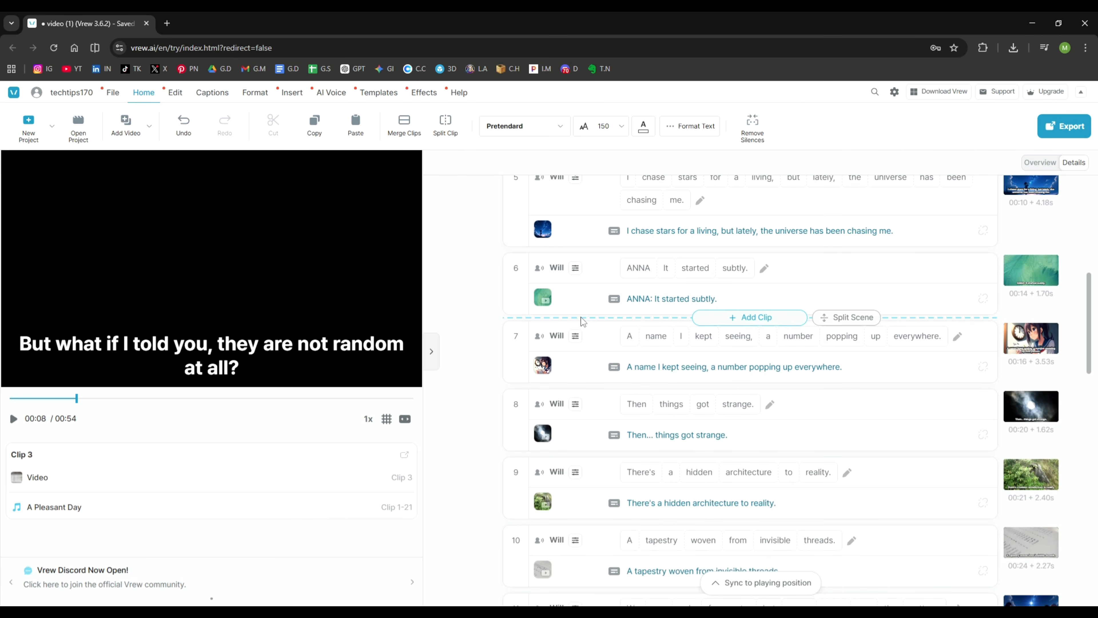
scroll(583, 322, down, 6)
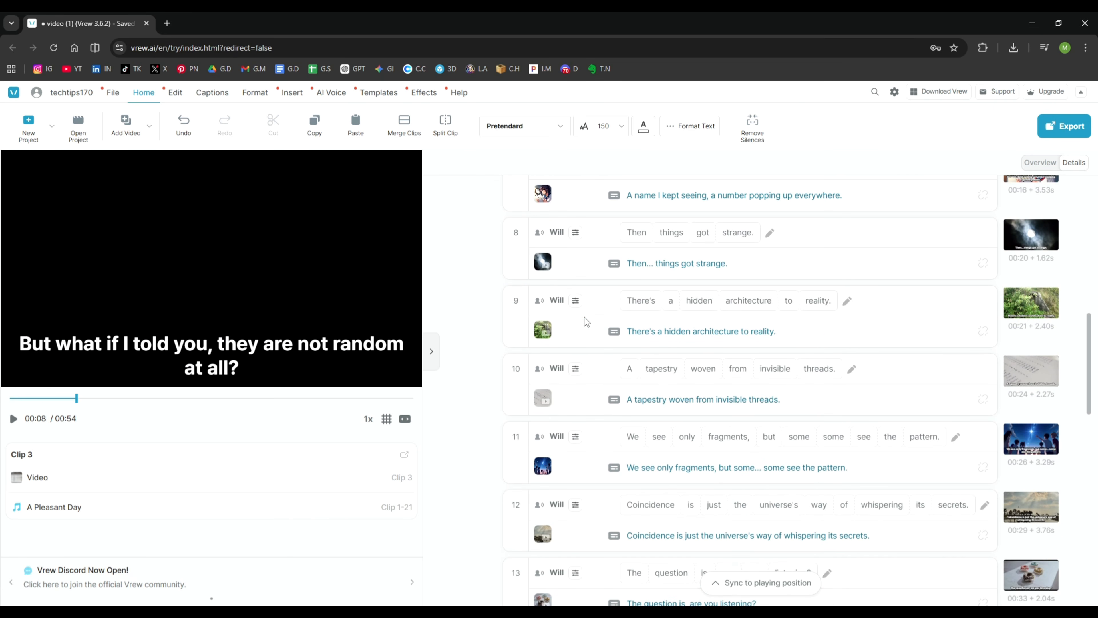
scroll(605, 325, up, 4)
click(589, 407)
- Review the In & Out, Highlight and Zoom animations for the fifth clip's image, and preview its Zoom in animation
mouse_move(546, 292)
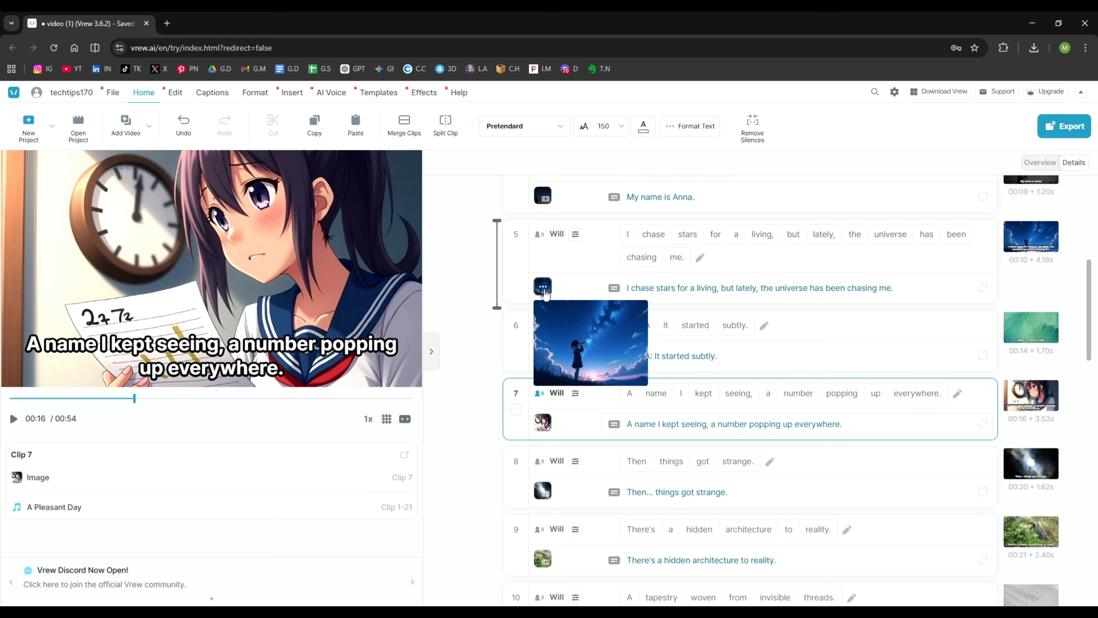
click(546, 293)
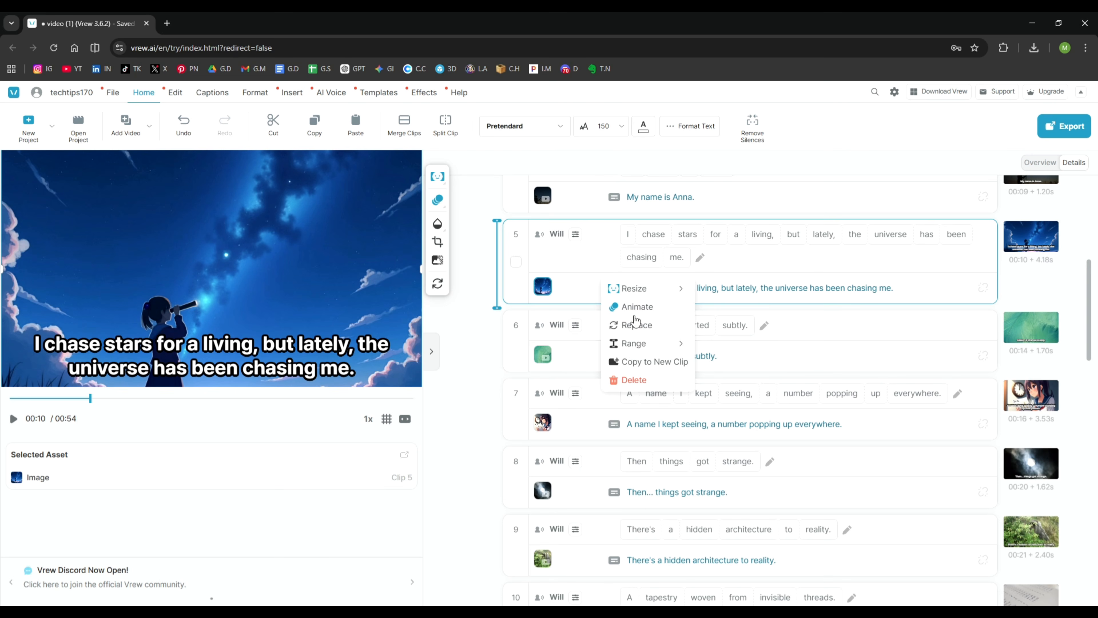
click(636, 309)
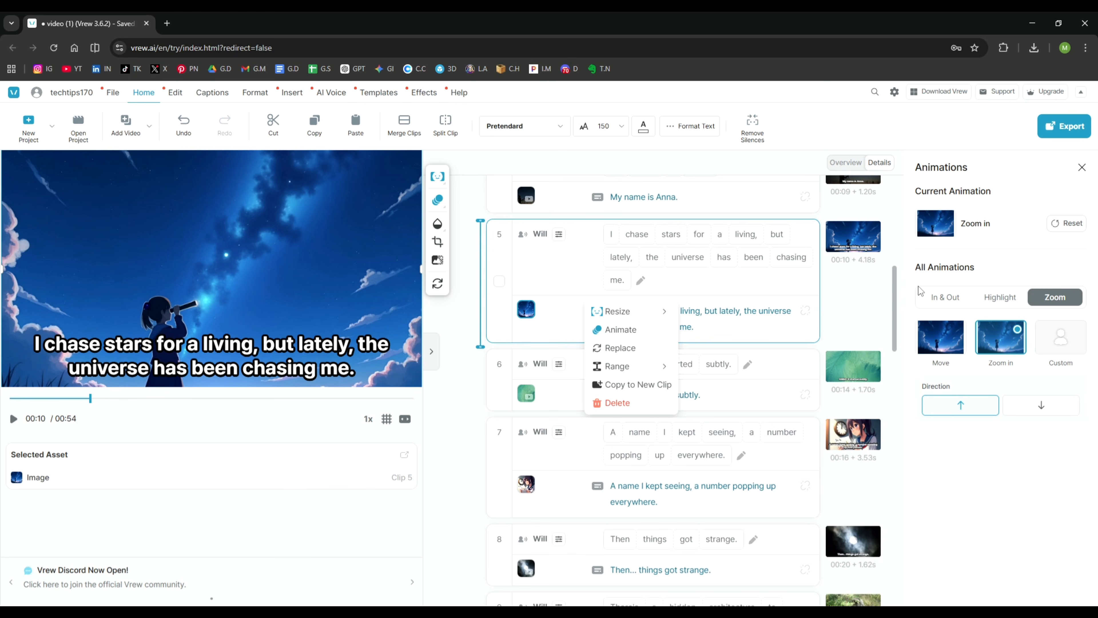
click(963, 297)
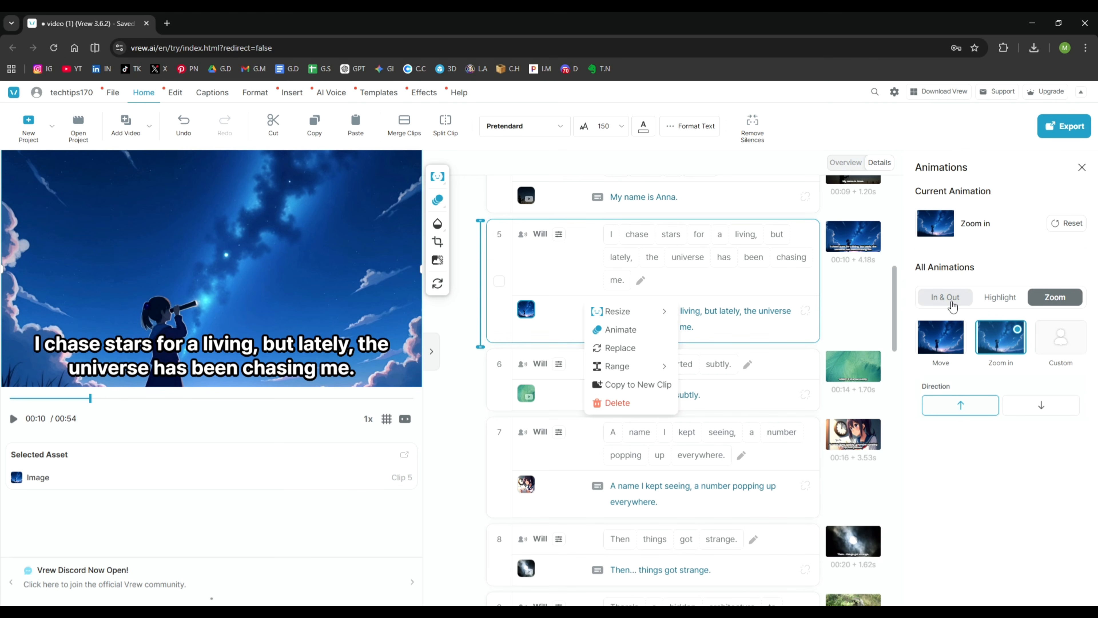
click(998, 299)
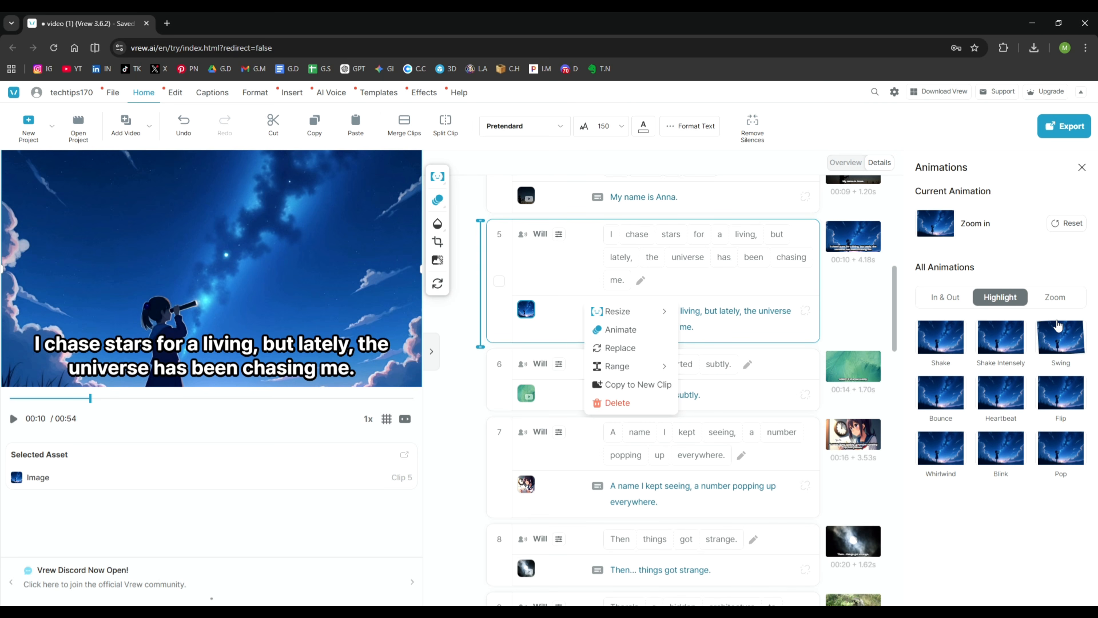
click(1055, 297)
click(998, 349)
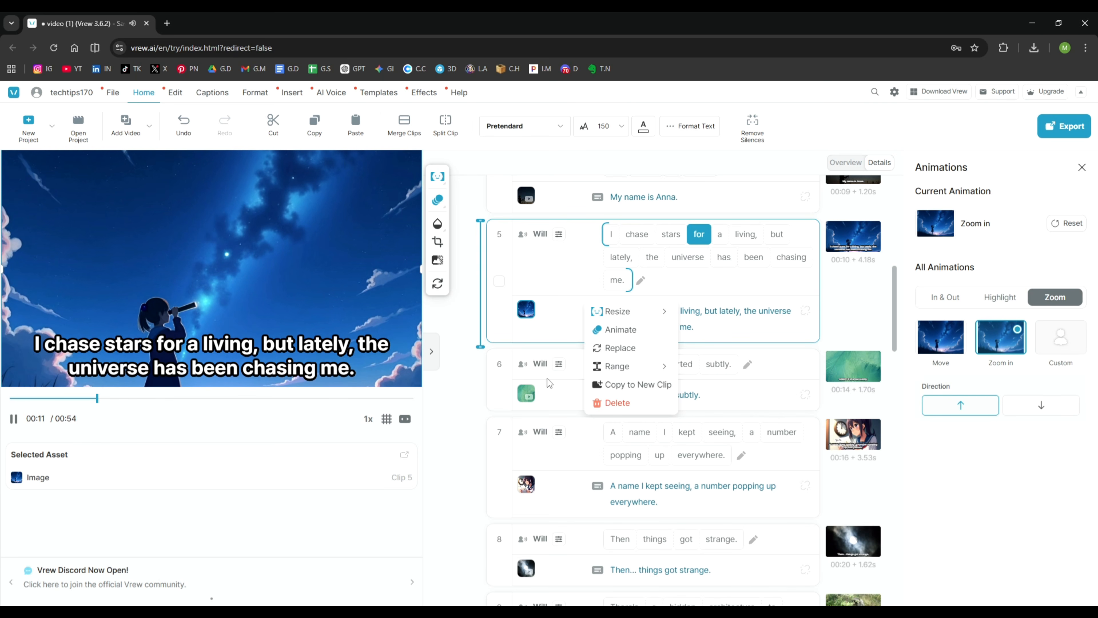
click(337, 408)
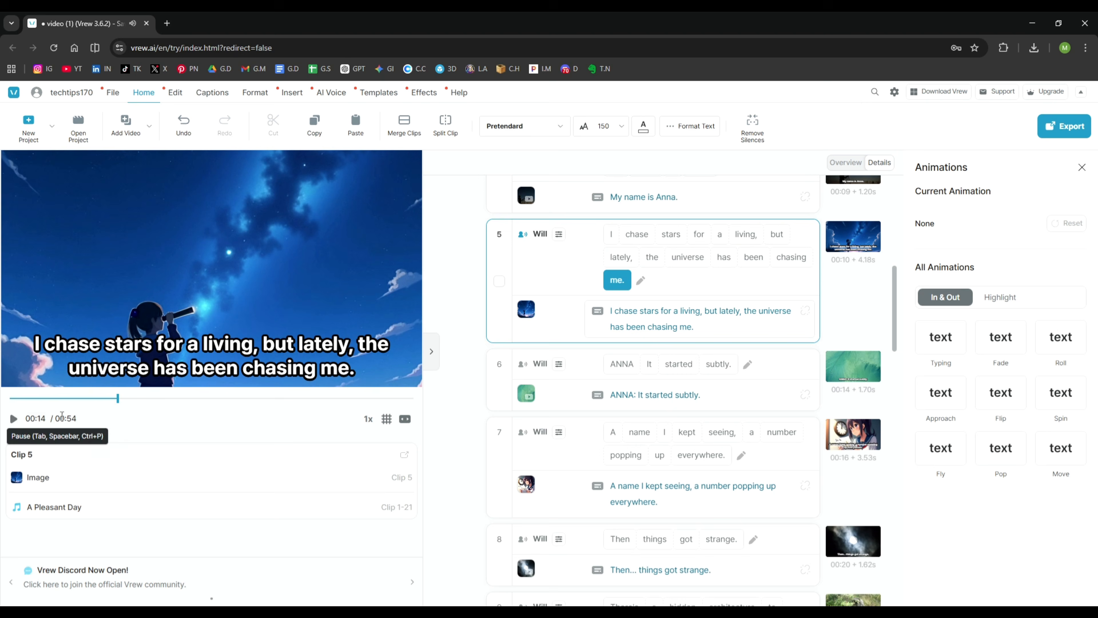
- Shorten the first clip's AI voice text to "shiver of fate?" and regenerate its voice
click(489, 367)
scroll(489, 367, up, 10)
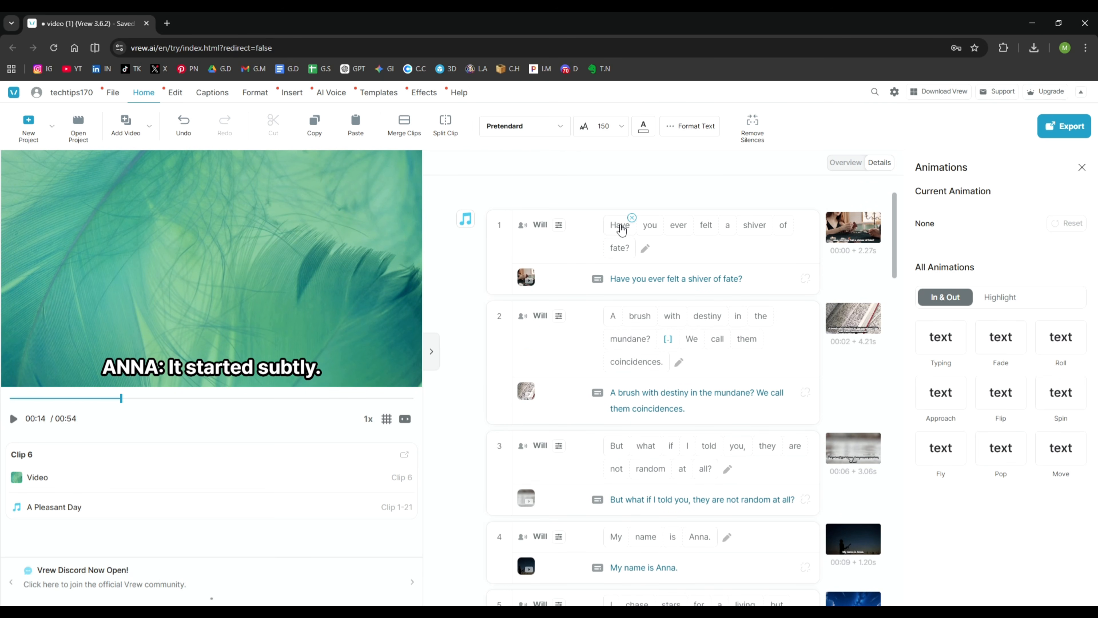
click(645, 248)
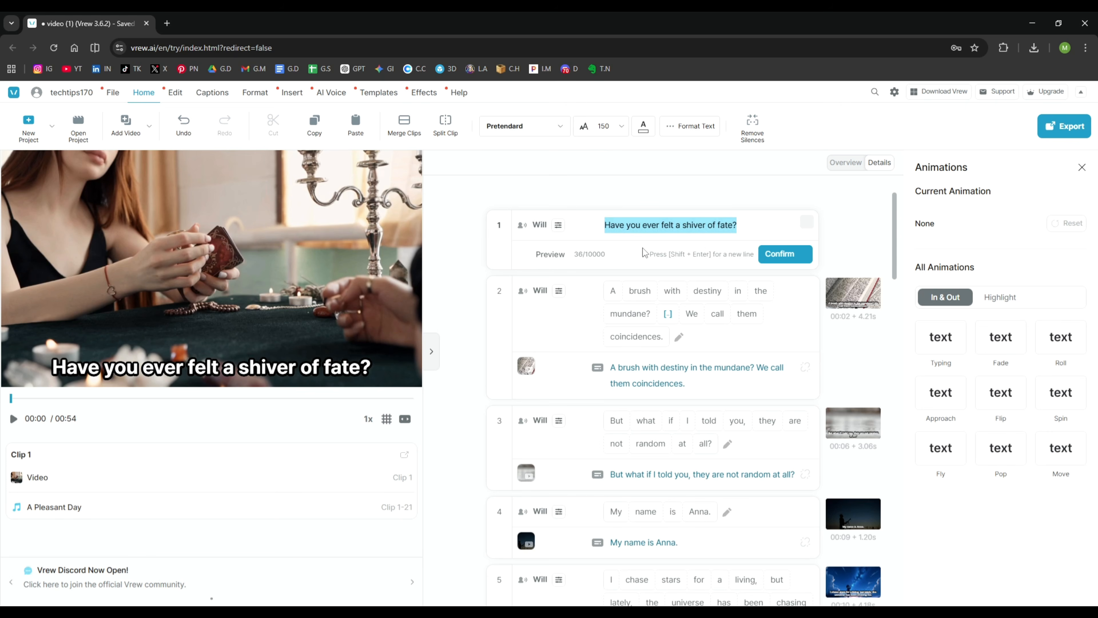
click(728, 223)
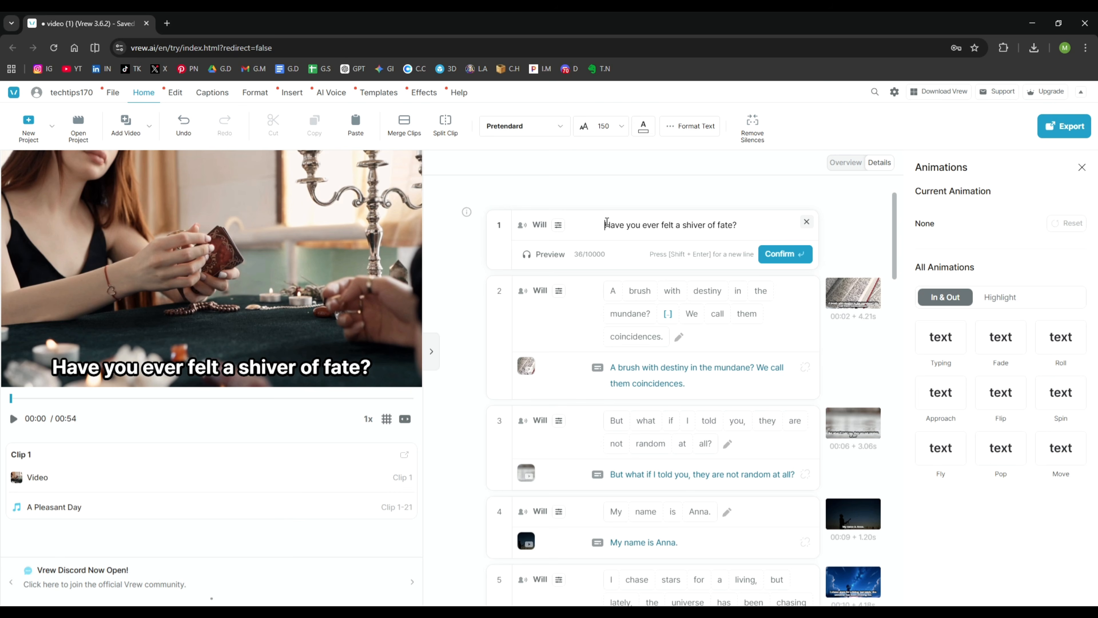
drag(607, 222, 666, 229)
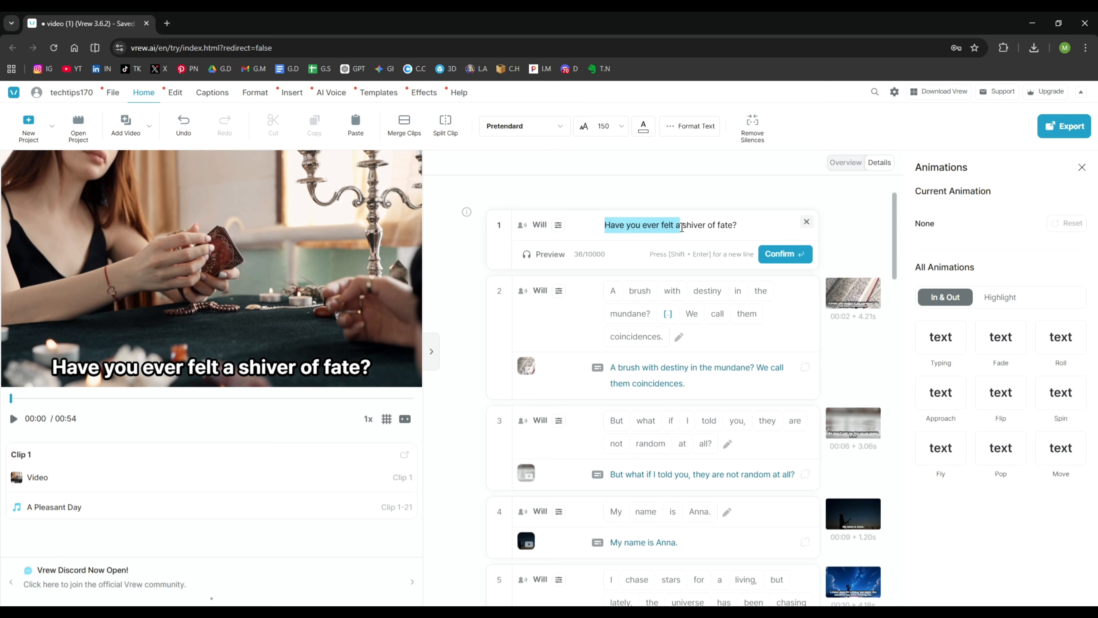
key(BackSpace)
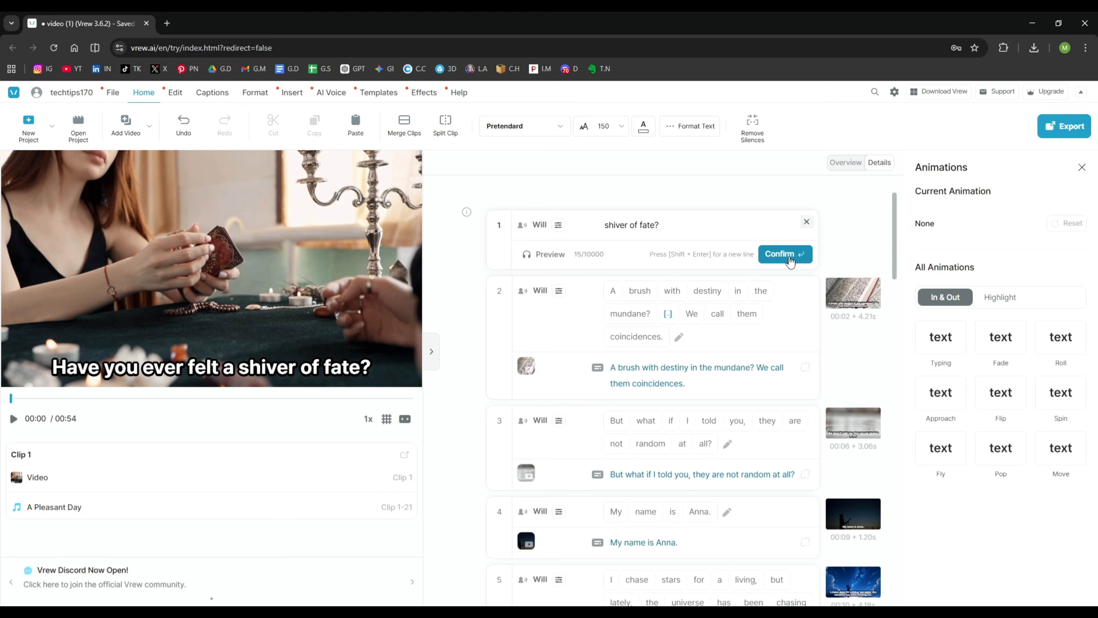
click(790, 259)
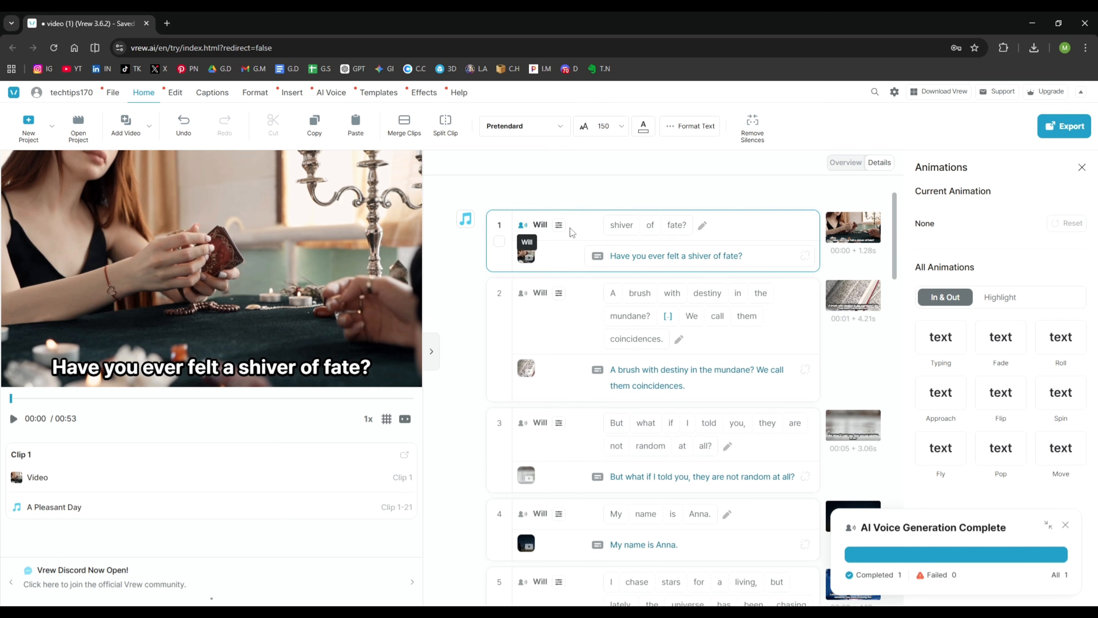
- Review the voice filters and the list of available voices for the shortened first clip, keeping the voice Will
click(558, 225)
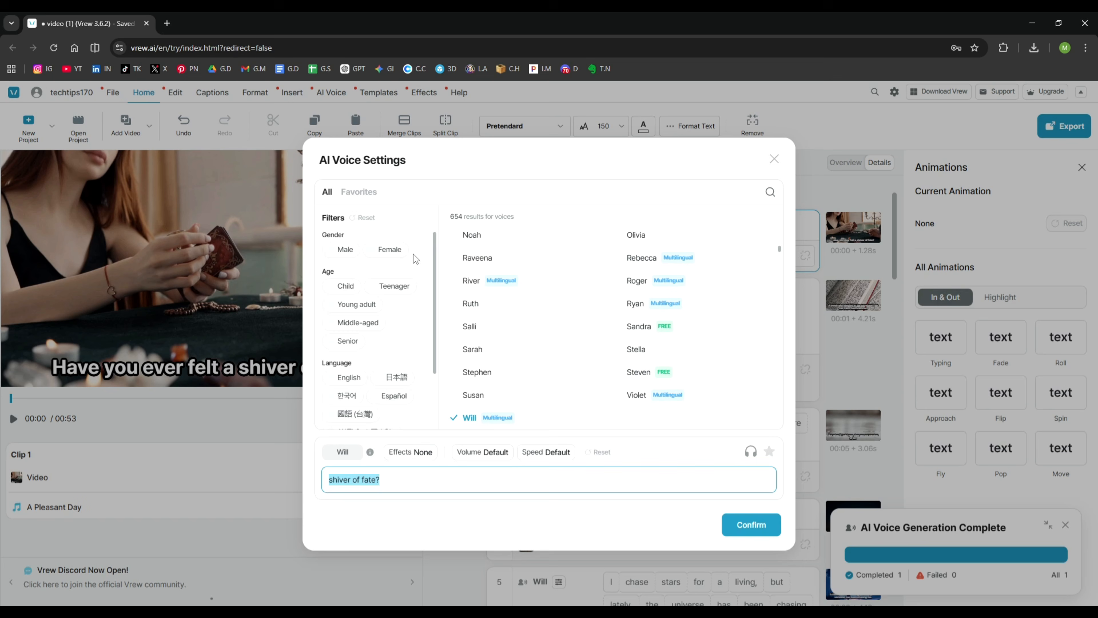
scroll(371, 285, down, 2)
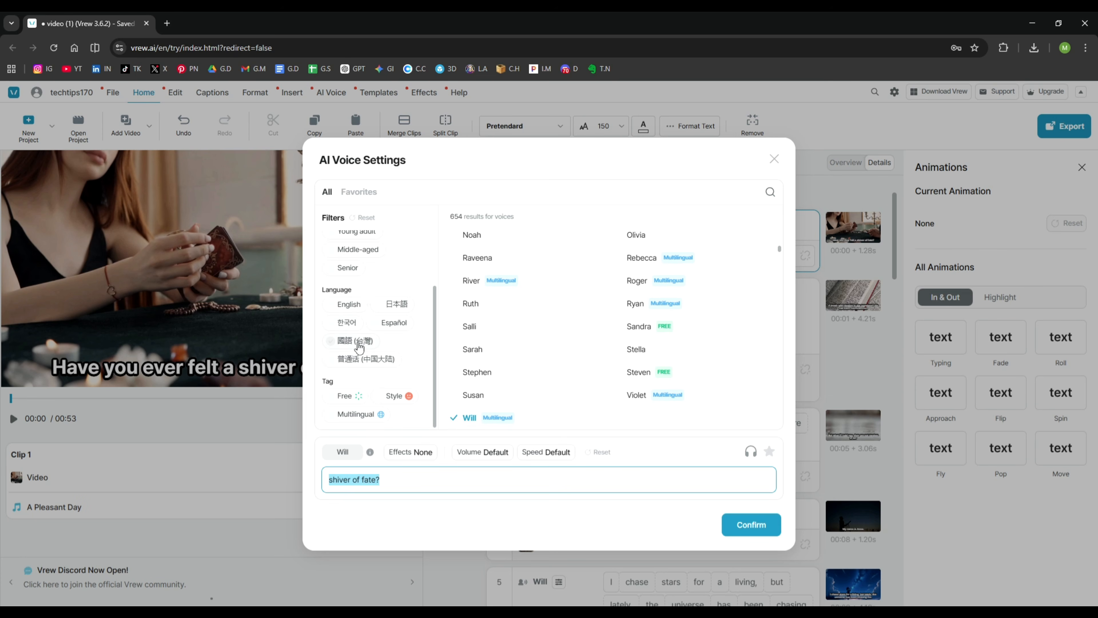
scroll(592, 302, down, 5)
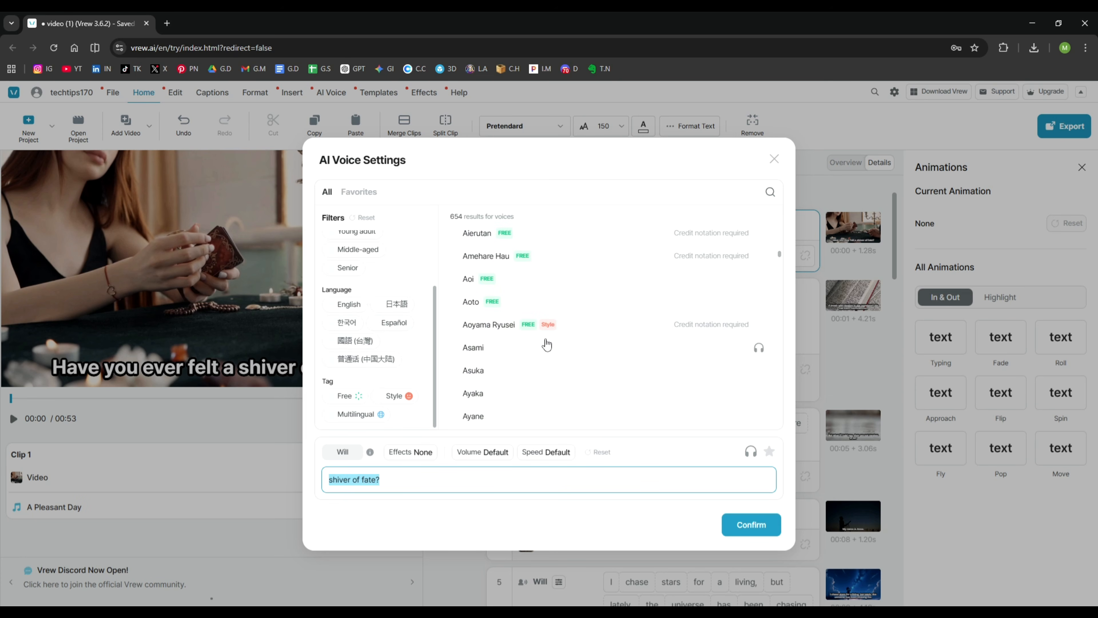
click(480, 474)
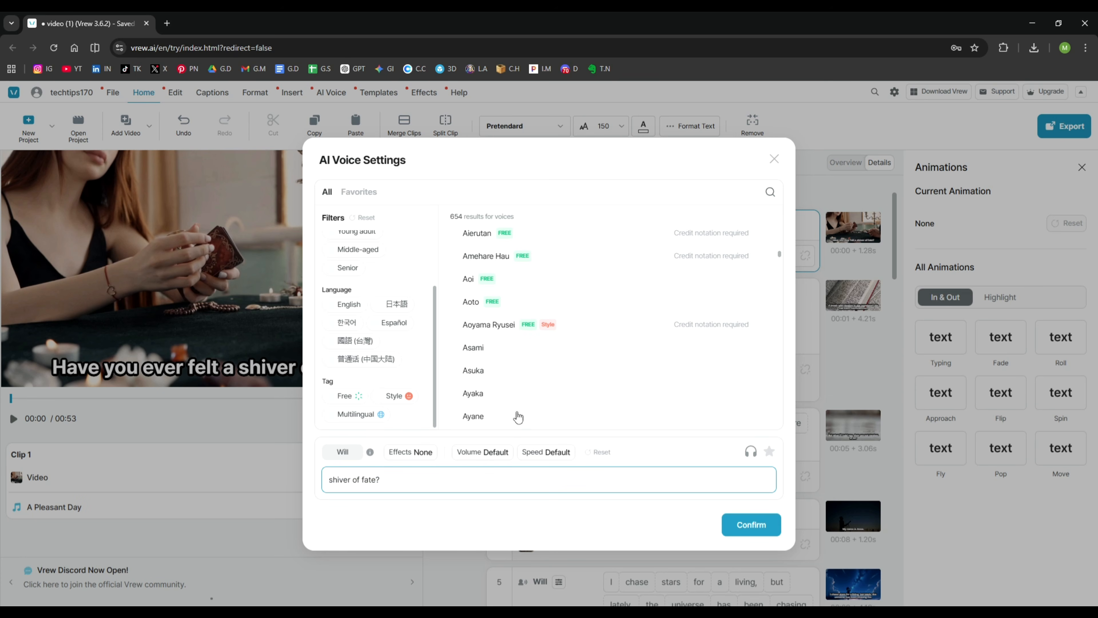
scroll(557, 354, up, 4)
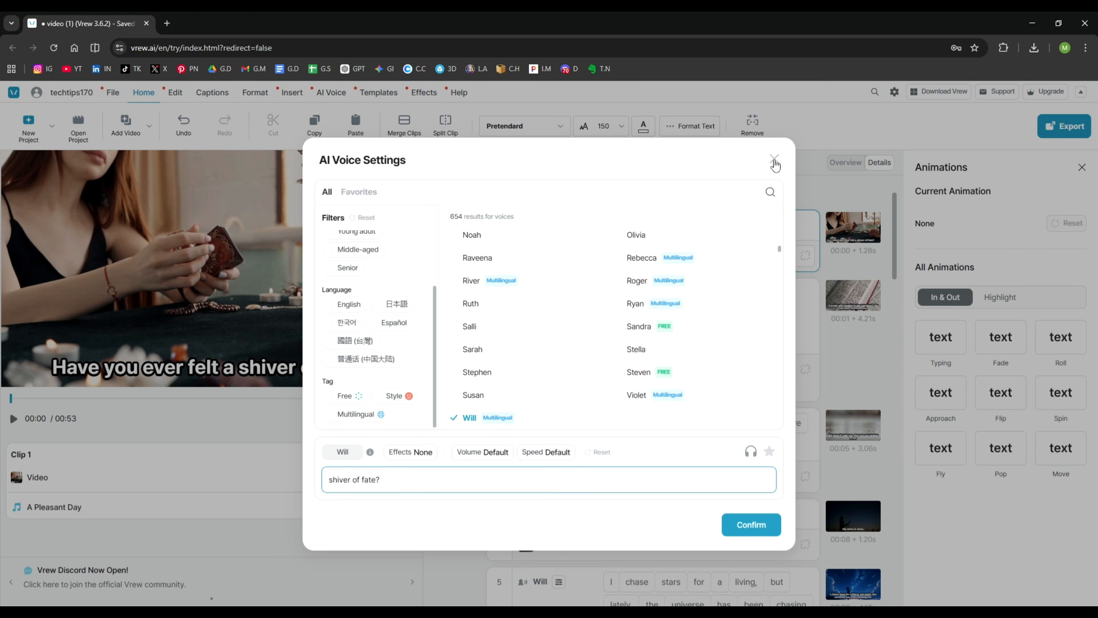
click(775, 161)
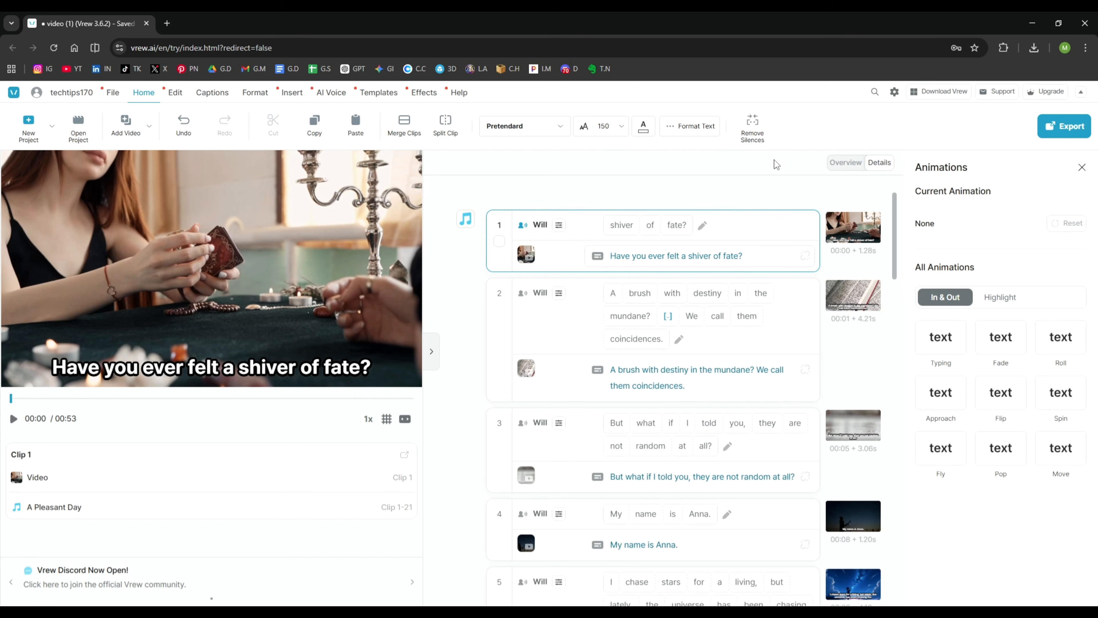
- Examine the available project, editing, caption, text formatting, insertion, AI voice, template and effect tools with the second clip selected
click(458, 292)
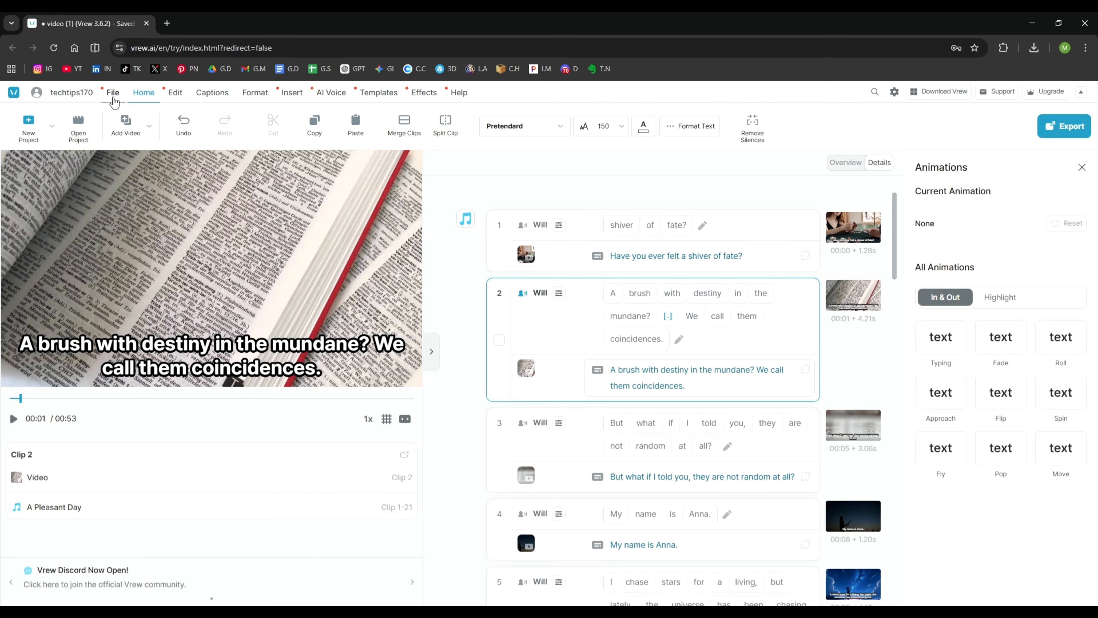
click(113, 99)
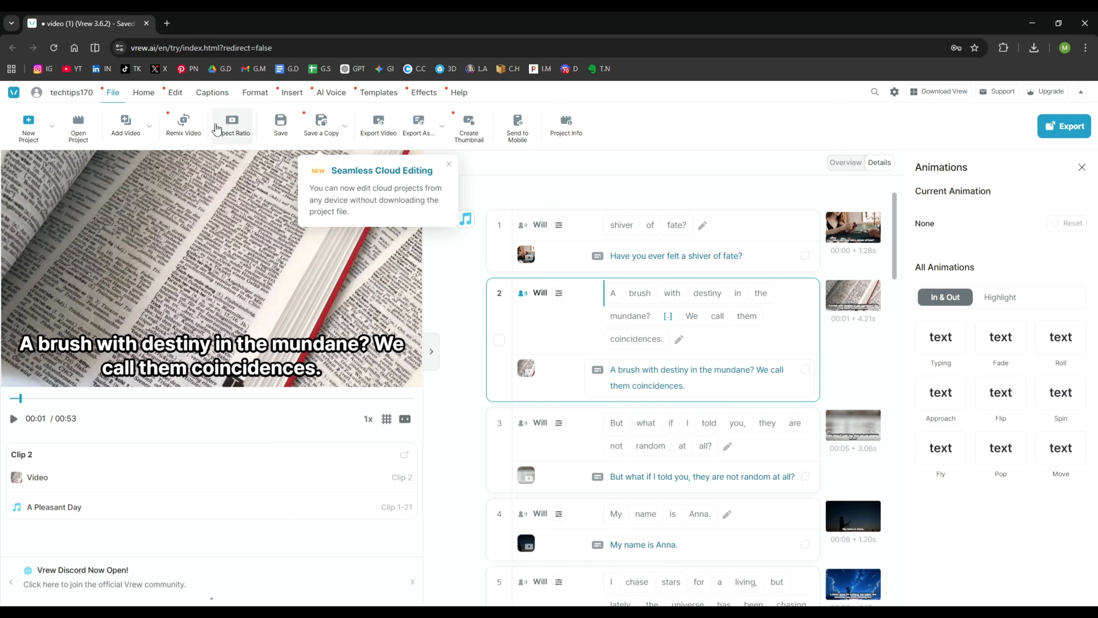
click(142, 96)
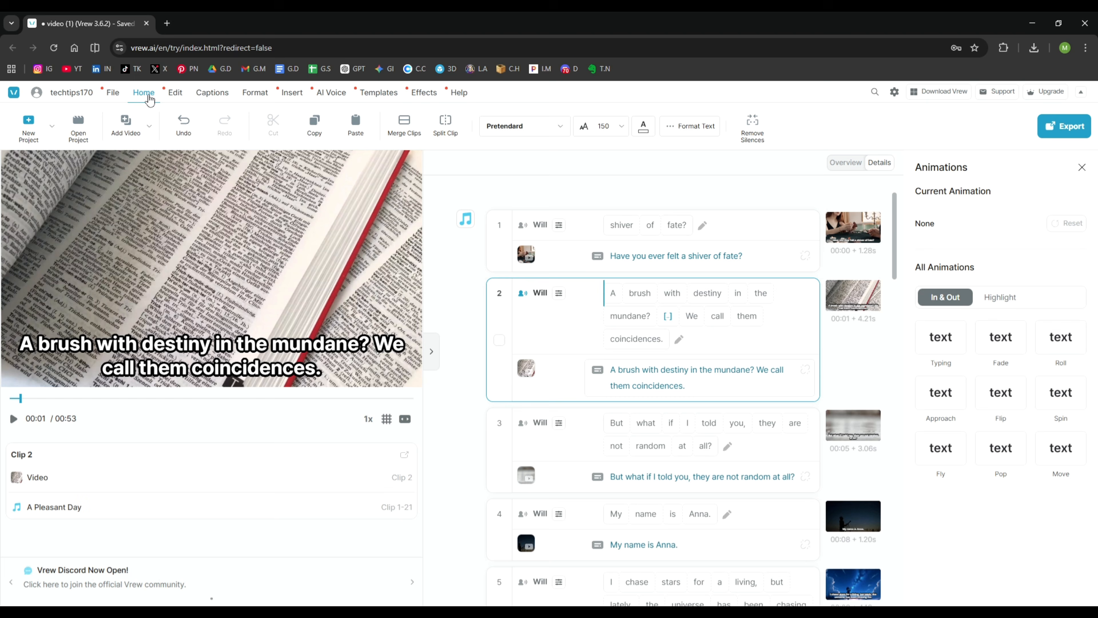
click(170, 98)
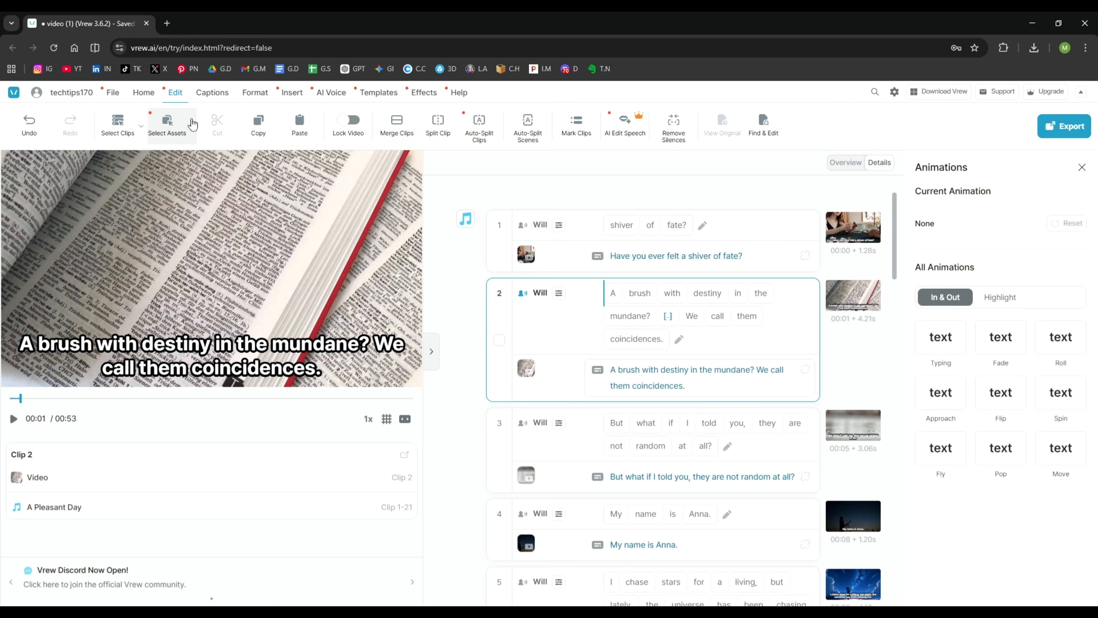
click(214, 95)
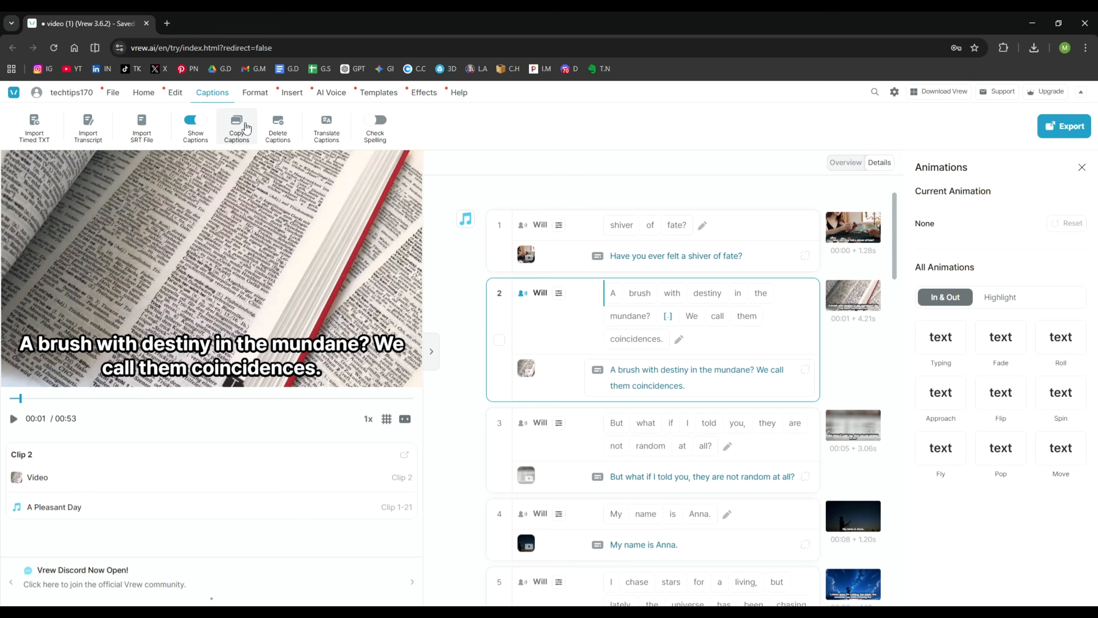
click(254, 102)
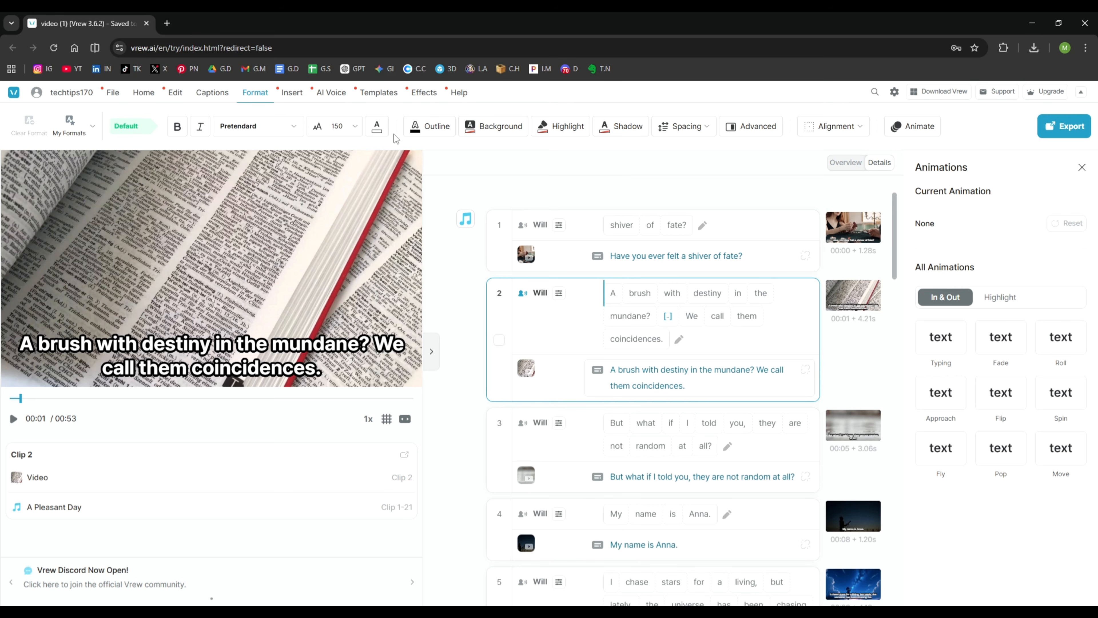
click(292, 92)
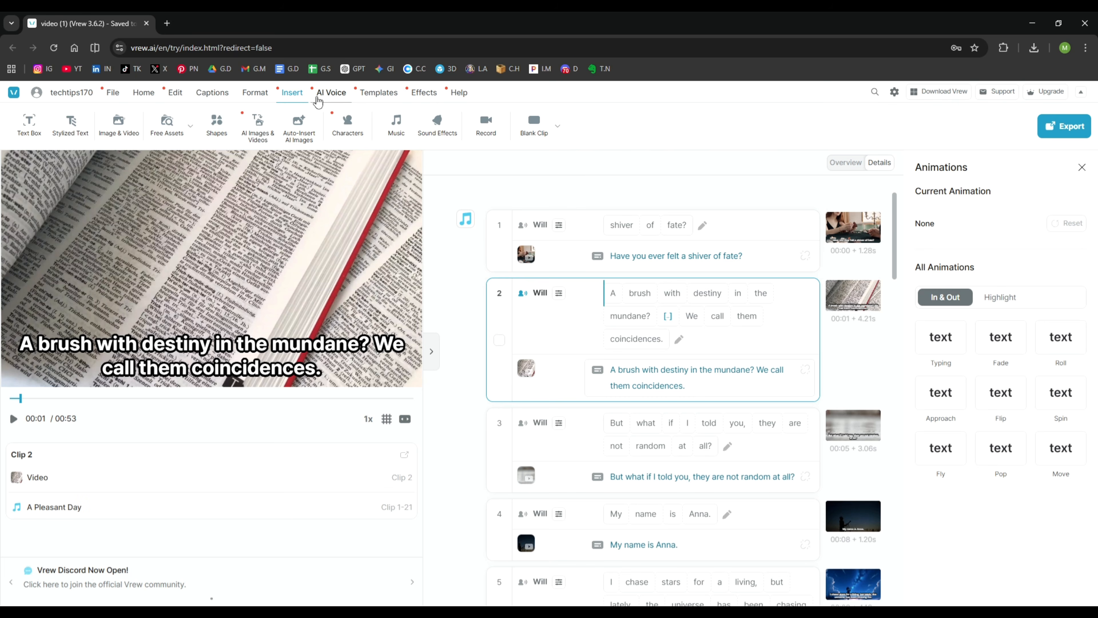
click(320, 99)
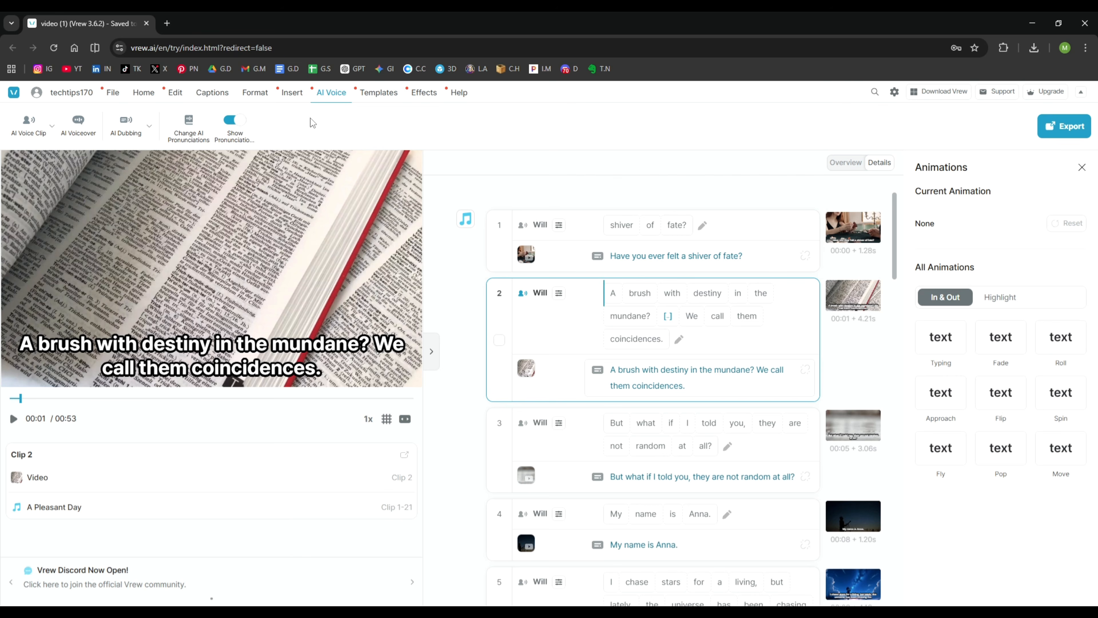
click(366, 99)
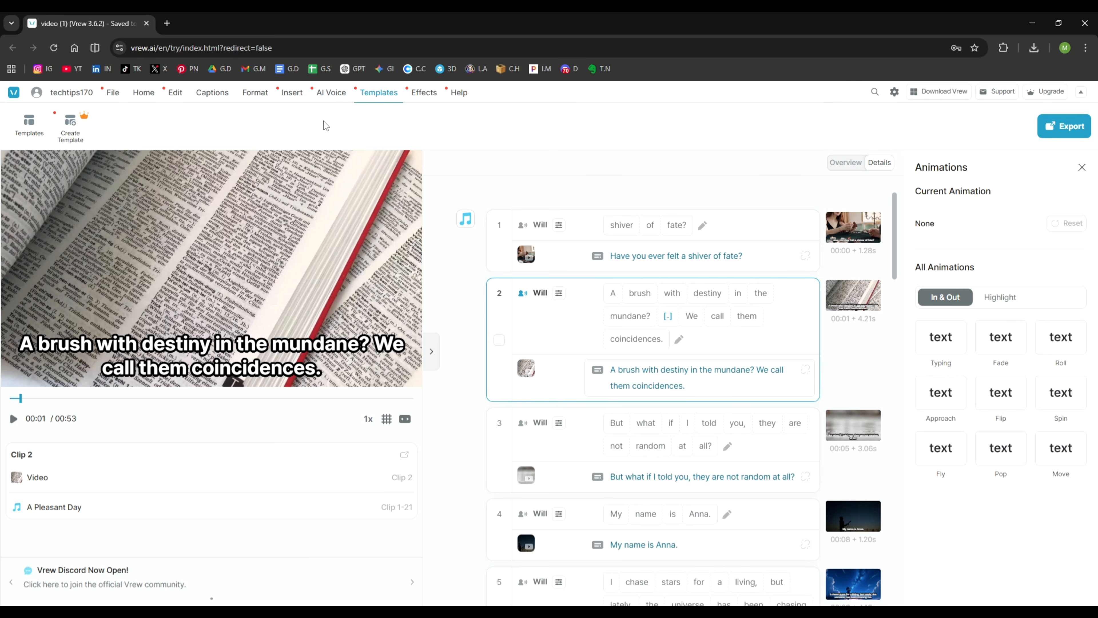
click(418, 93)
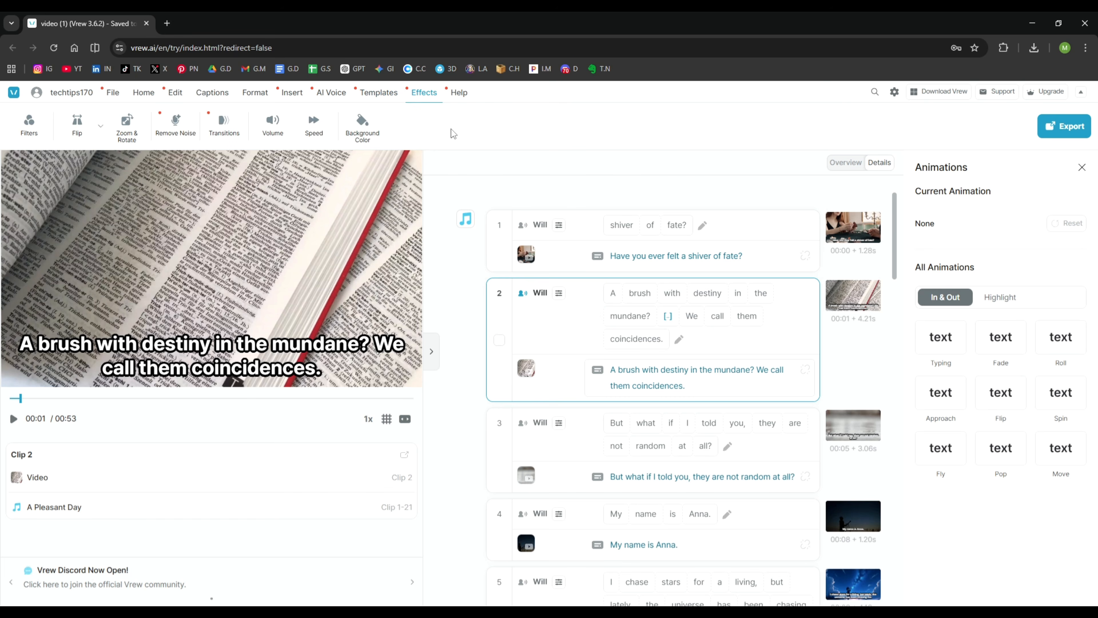
- Examine the help tools and the list of available export formats
click(465, 99)
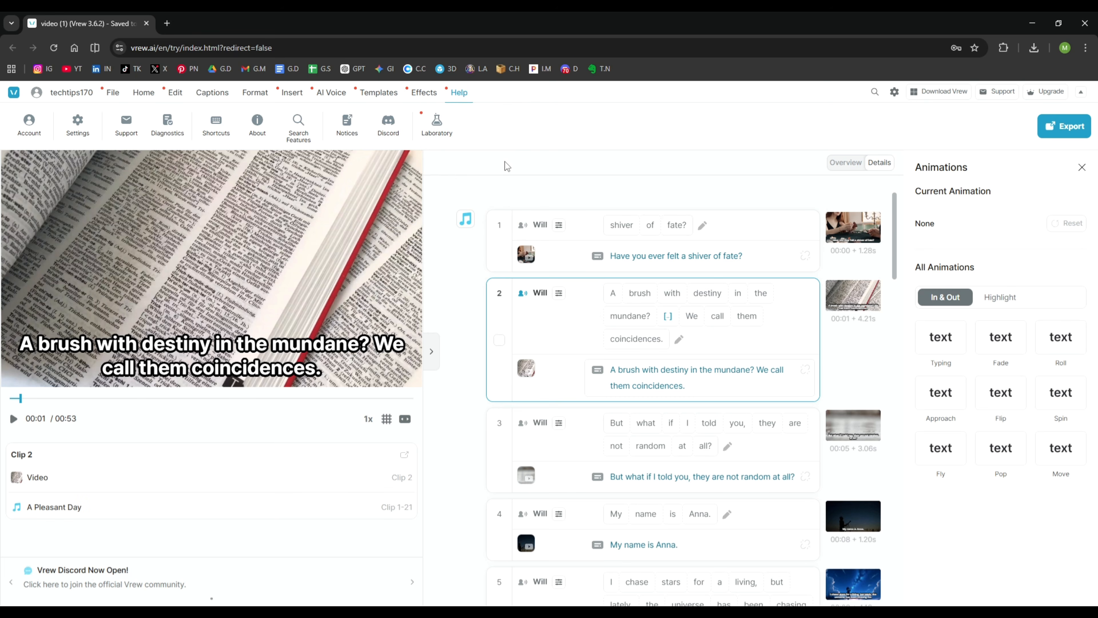
click(506, 166)
click(1062, 127)
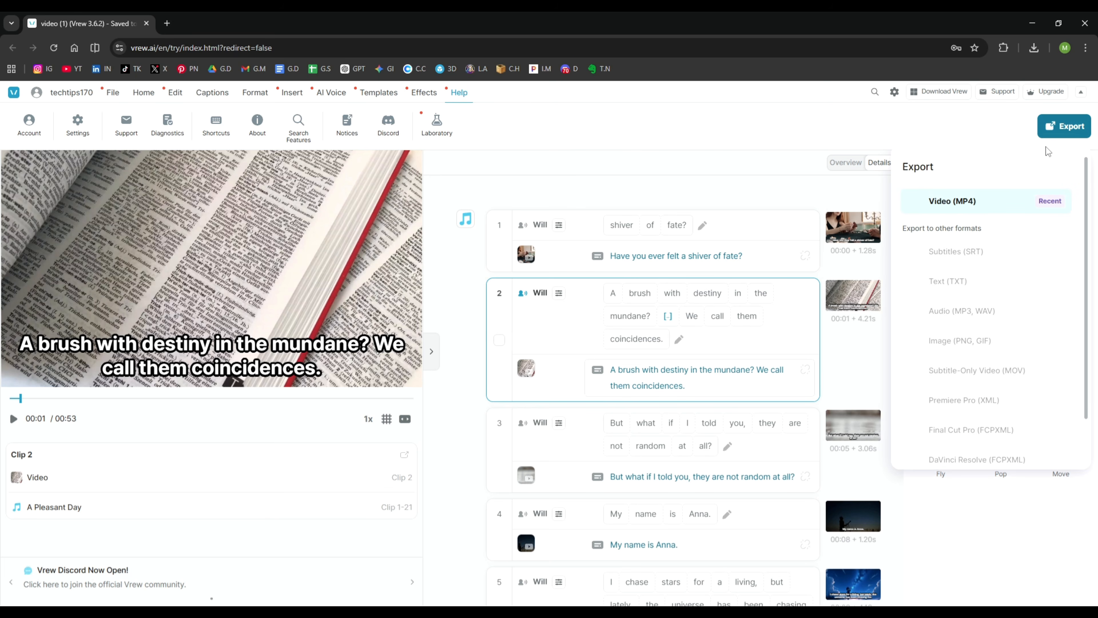
scroll(987, 366, down, 1)
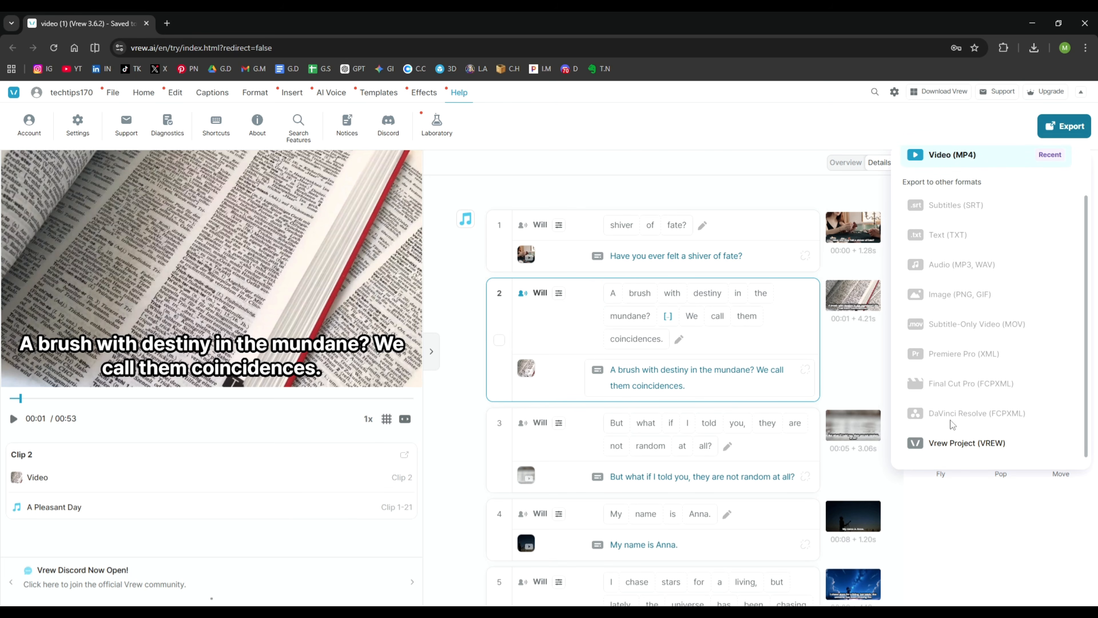
scroll(935, 249, up, 1)
- Set up a Video (MP4) export of all scenes and clips at Original (1920 x 1080) resolution
click(988, 212)
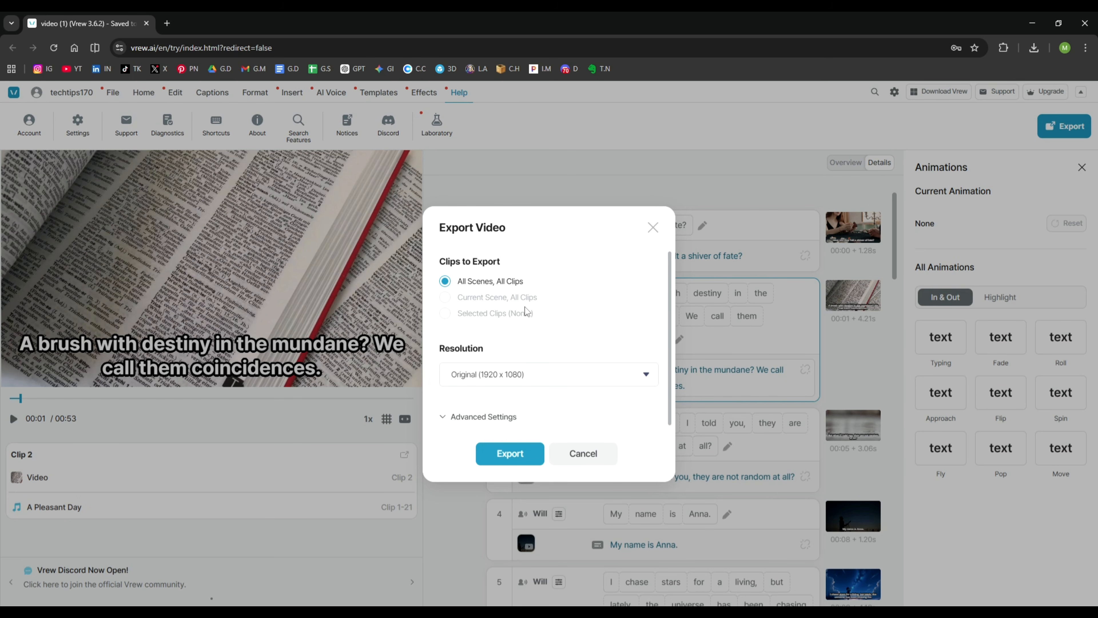
click(519, 371)
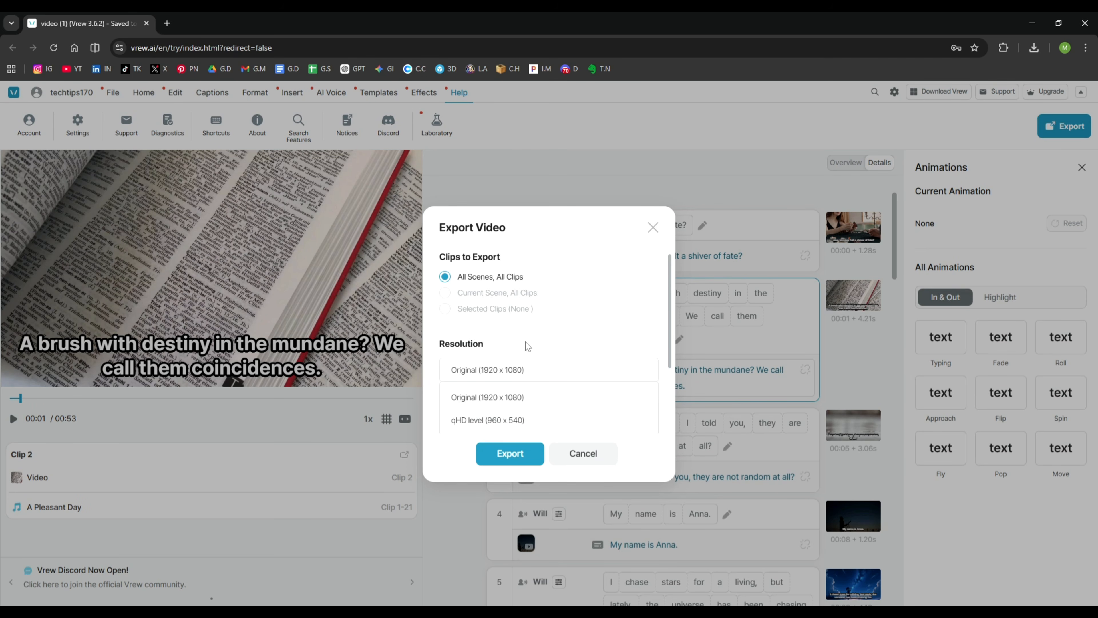
click(489, 397)
- Review the advanced export settings for quality, frame rate, hardware acceleration and audio compatibility, keeping 30 FPS
click(462, 415)
scroll(469, 310, down, 3)
click(474, 269)
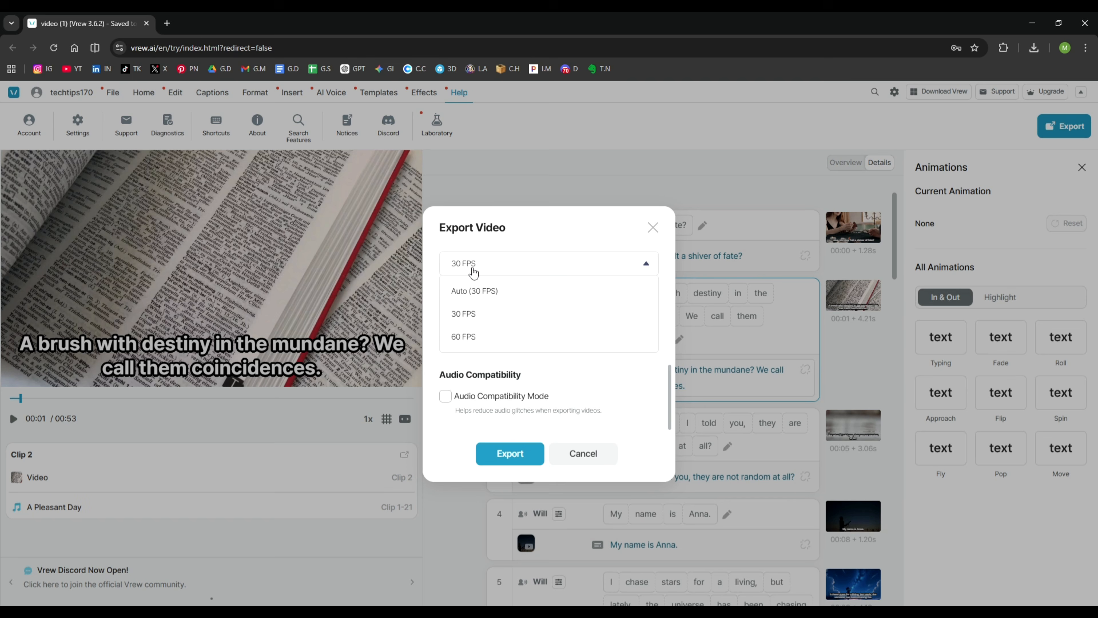
click(507, 273)
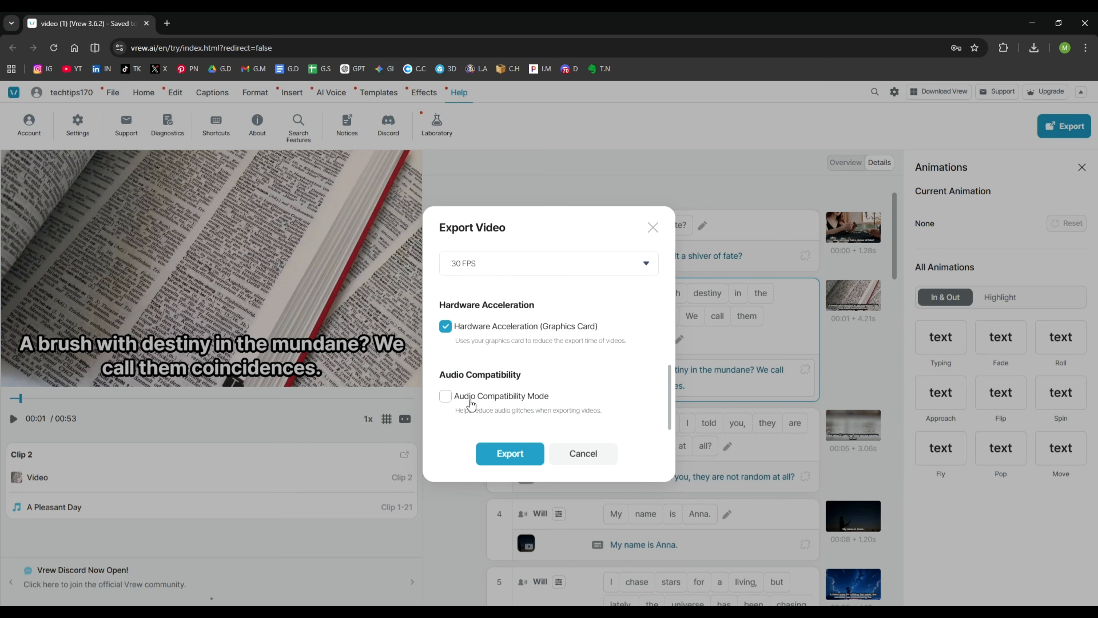
scroll(472, 405, up, 3)
scroll(476, 368, down, 3)
scroll(448, 385, up, 6)
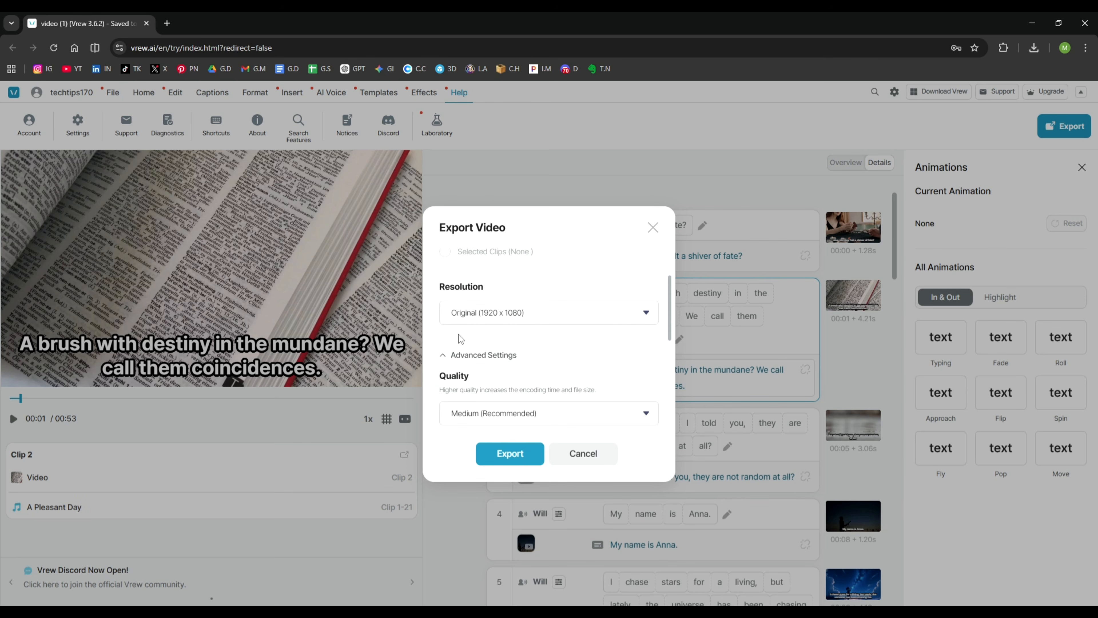
scroll(477, 356, up, 2)
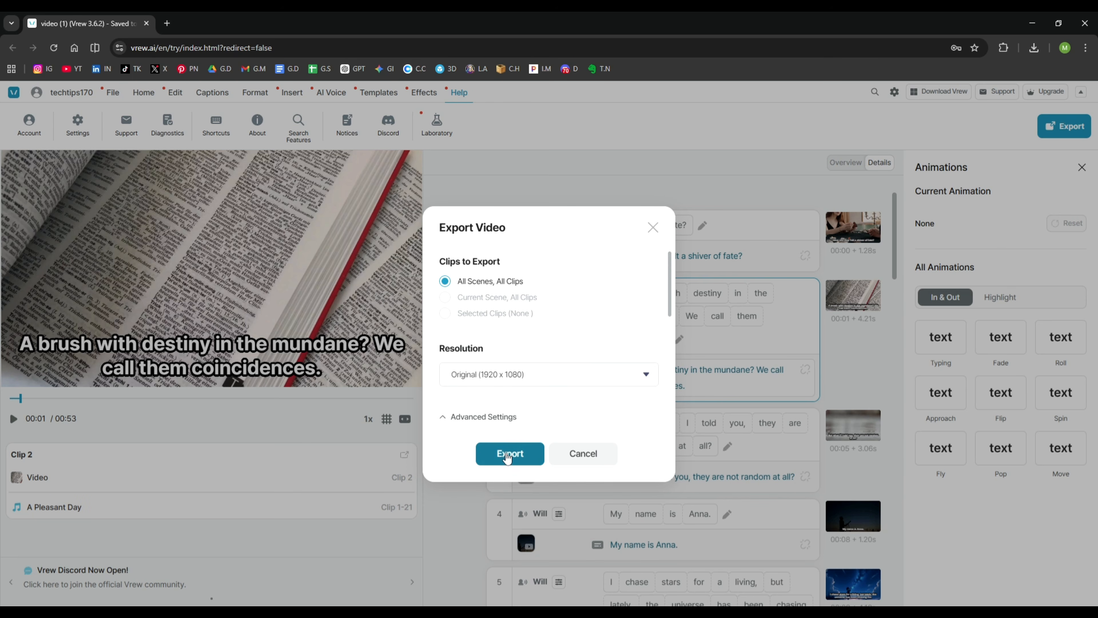
click(450, 419)
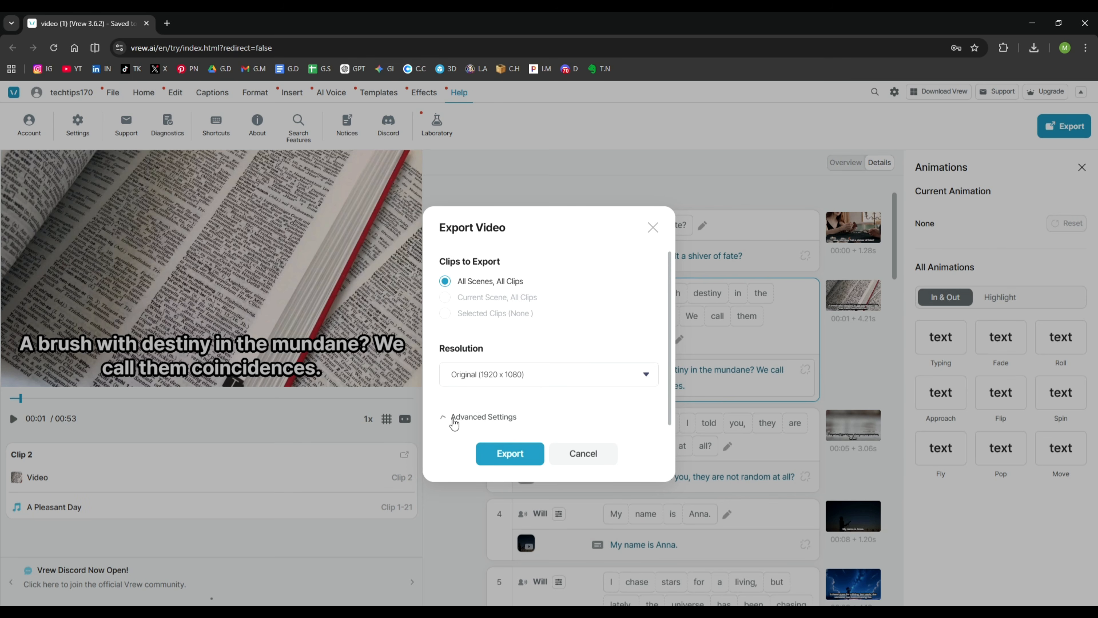
- Export the video and save it as "video (1)" on Local Disk (M:)
click(510, 452)
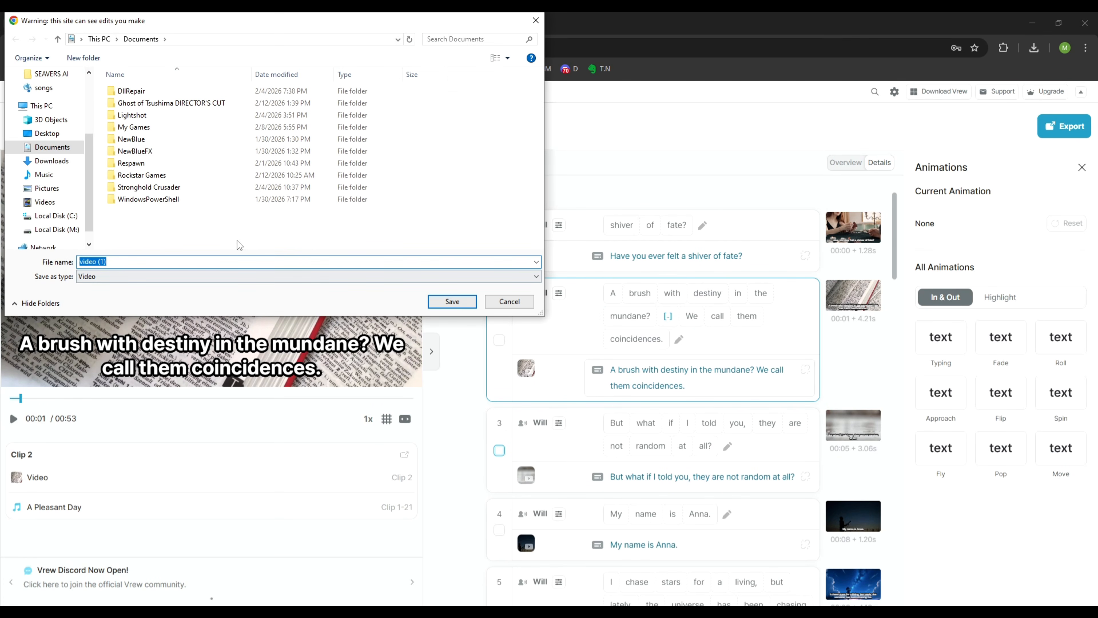
click(47, 230)
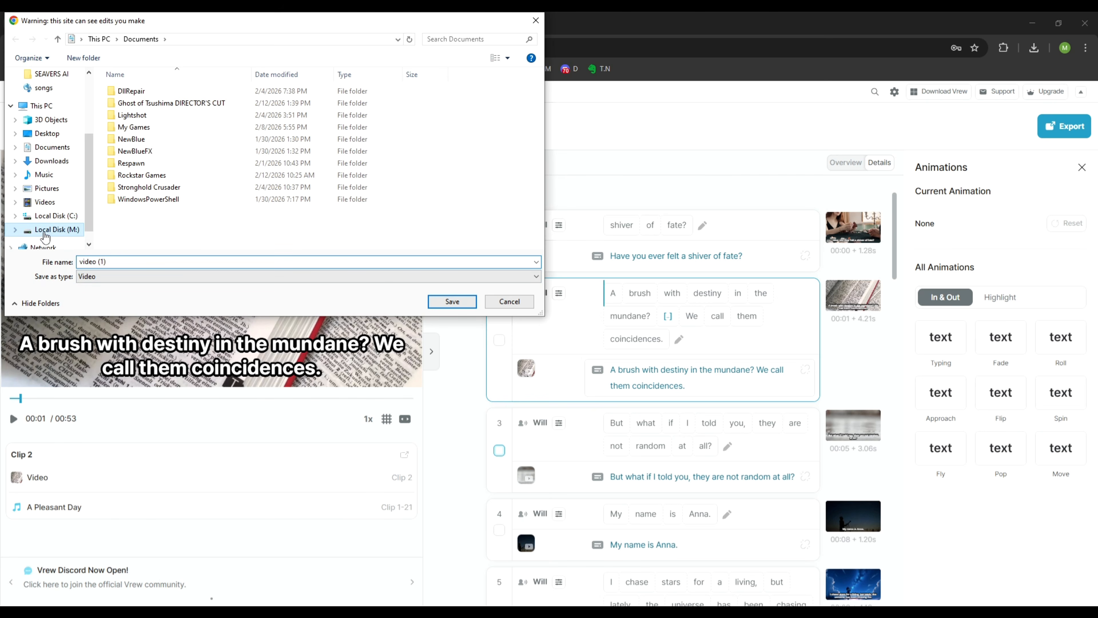
click(449, 301)
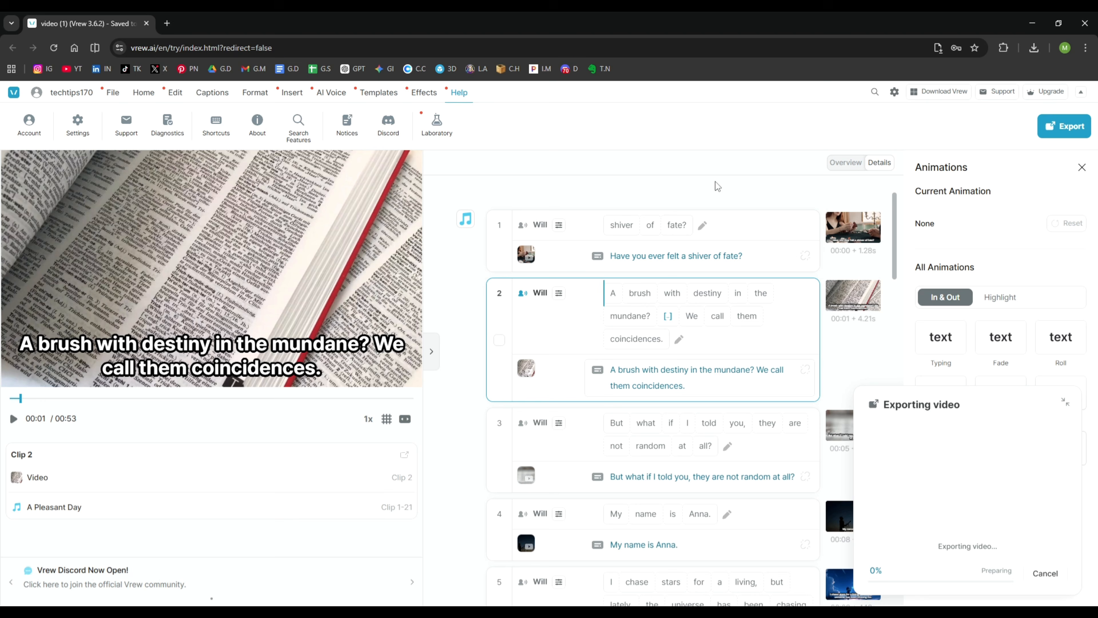
- Play the whole video from the first clip to the end, and look back through its clips to the beginning
click(614, 215)
click(12, 423)
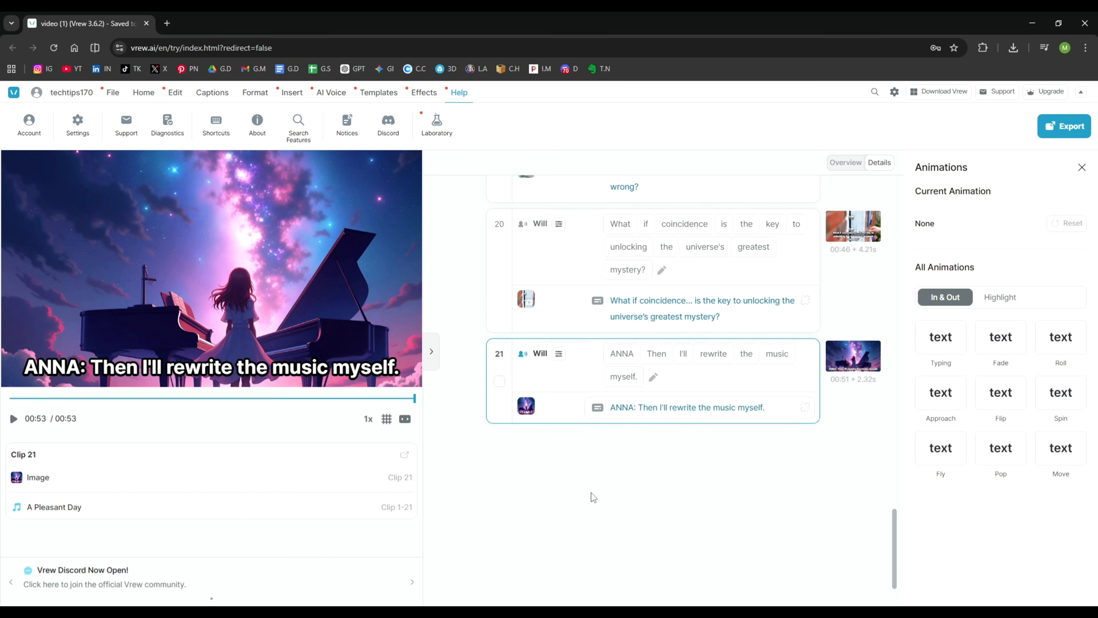
scroll(569, 508, up, 4)
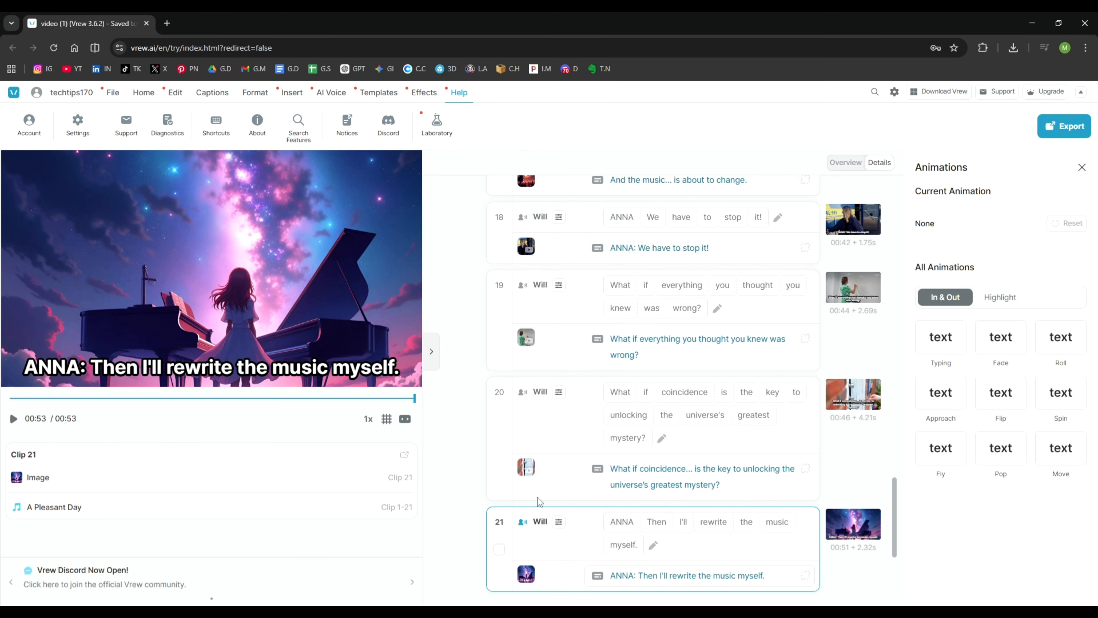
scroll(461, 467, up, 5)
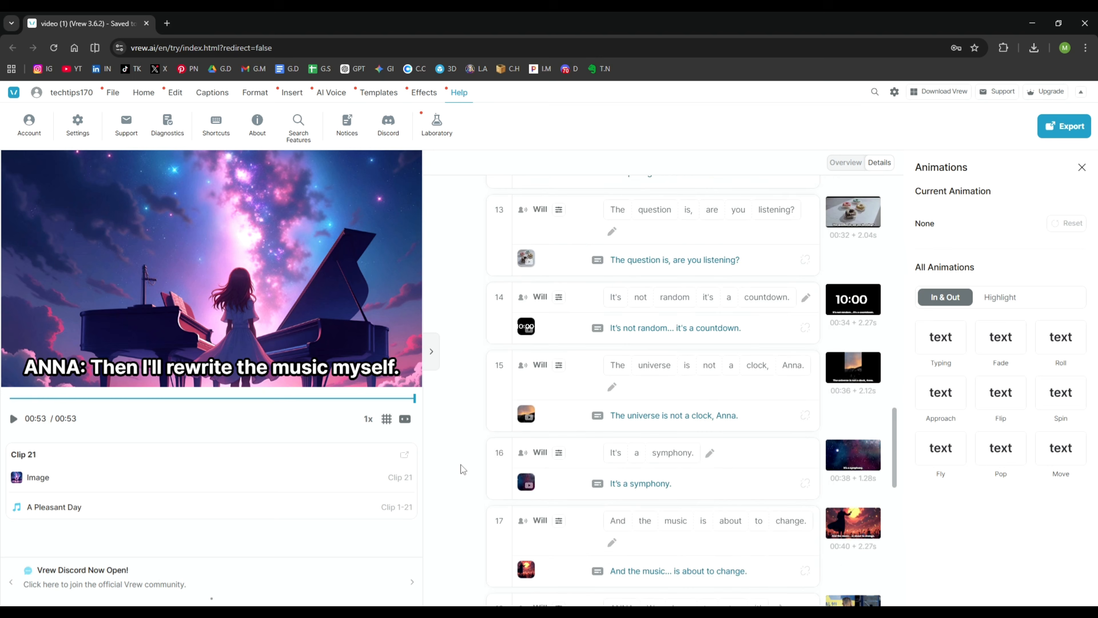
scroll(461, 465, up, 10)
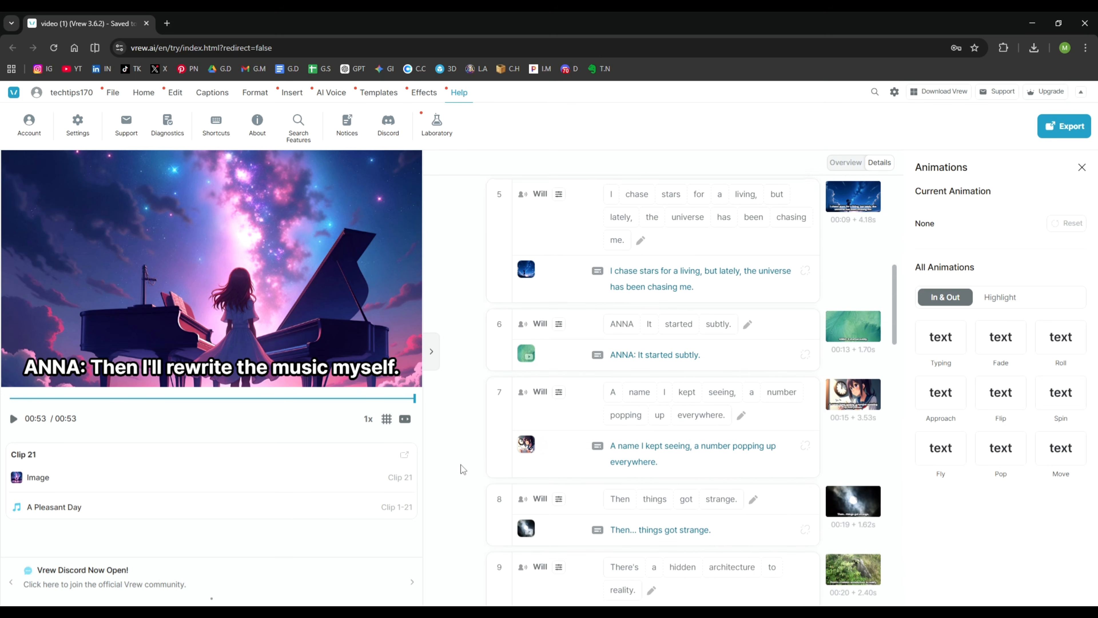
scroll(461, 465, up, 5)
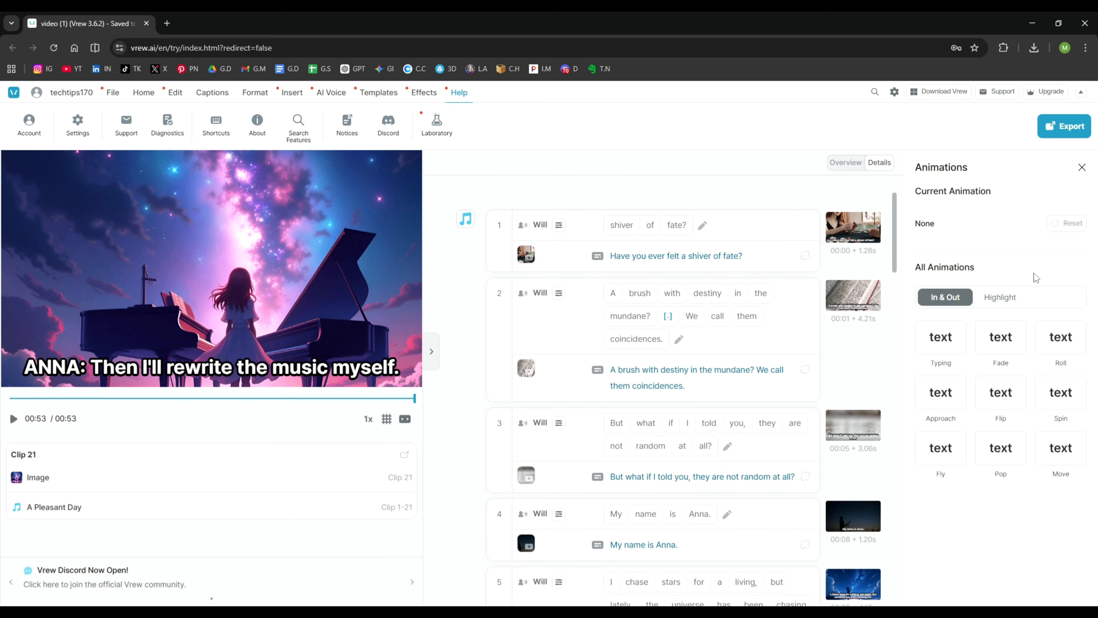
- Review the Highlight and In & Out animations available for caption text
click(990, 298)
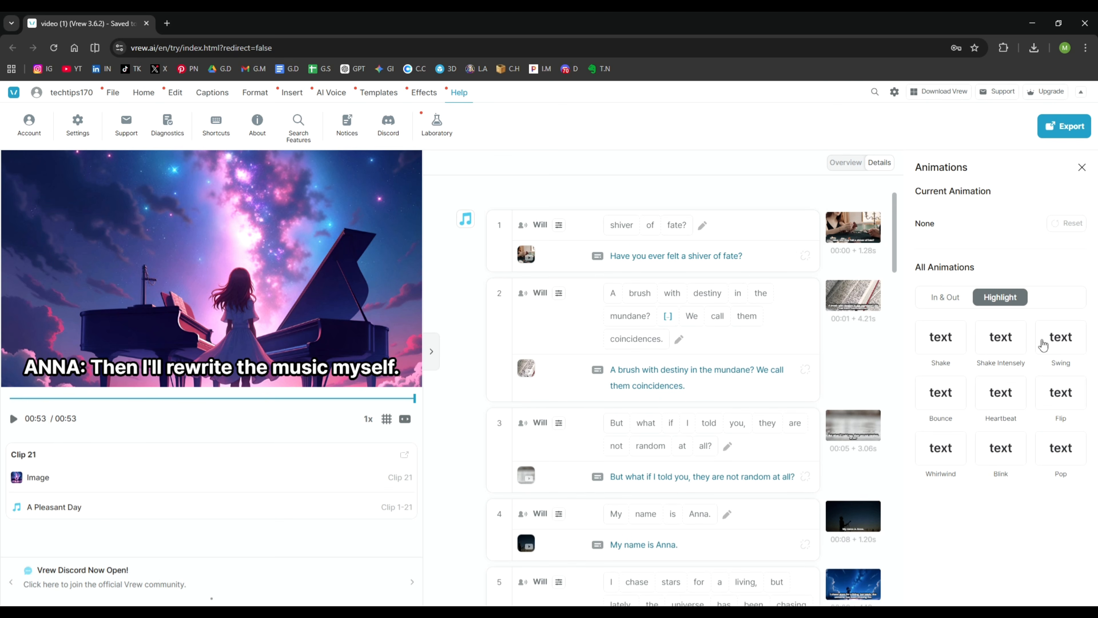
click(940, 296)
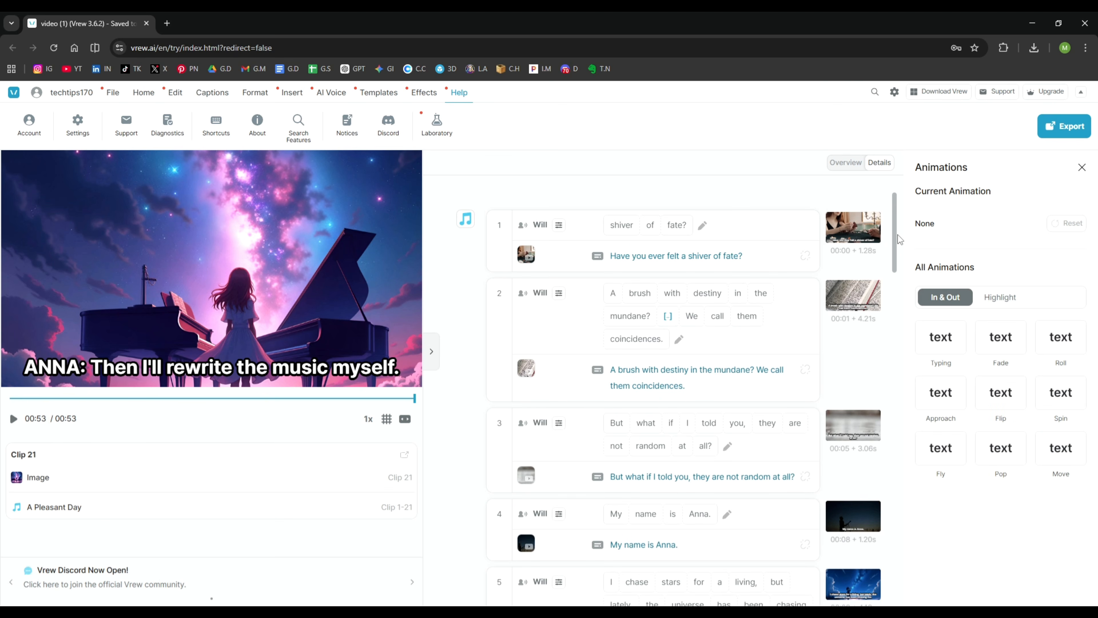
scroll(894, 246, down, 3)
- Switch the clip list to Overview and examine the full script with its media assets through to the last line
click(848, 163)
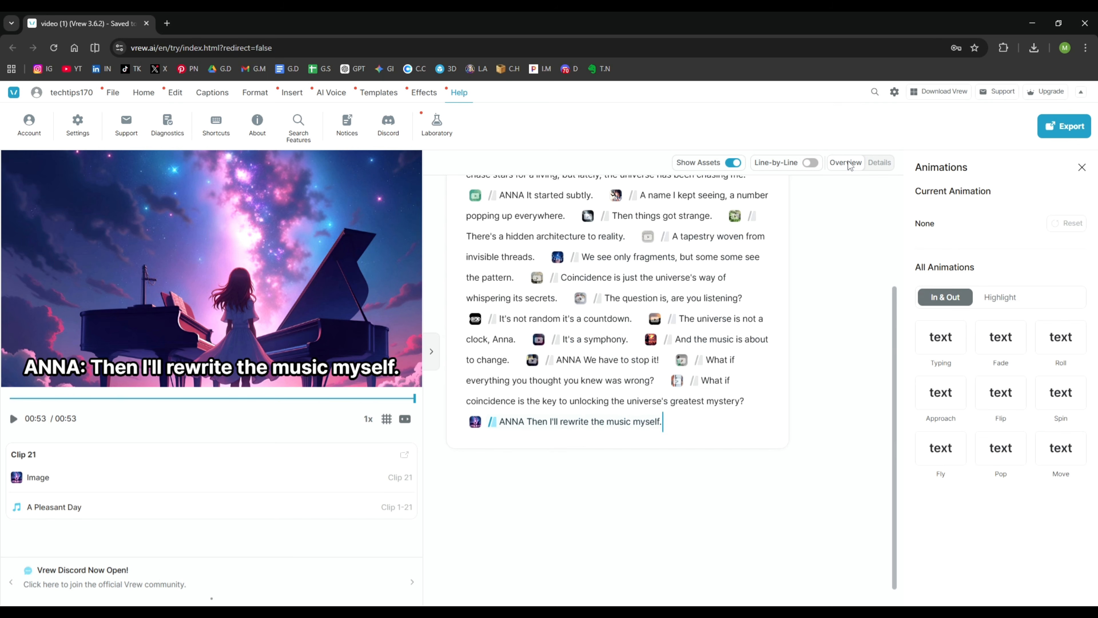
scroll(666, 277, up, 3)
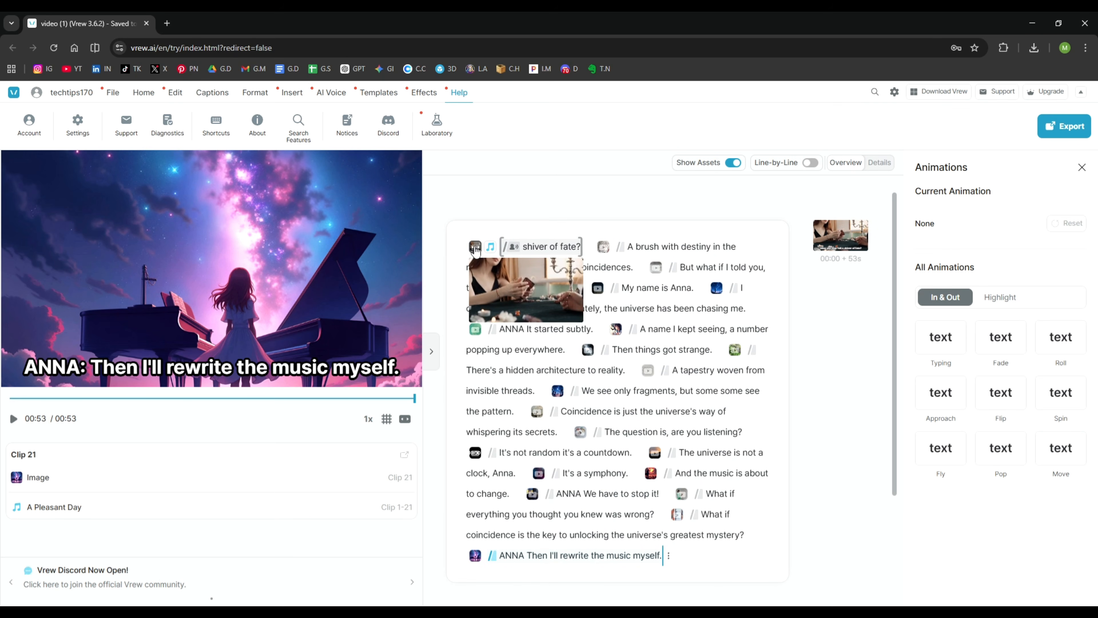
mouse_move(608, 251)
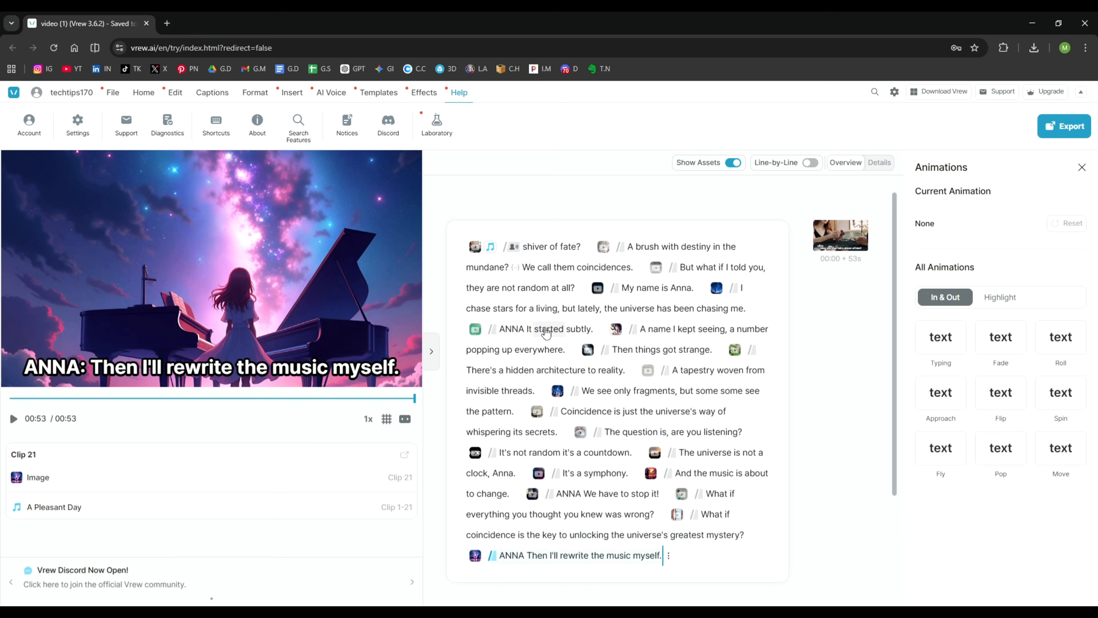
scroll(532, 334, down, 3)
click(526, 439)
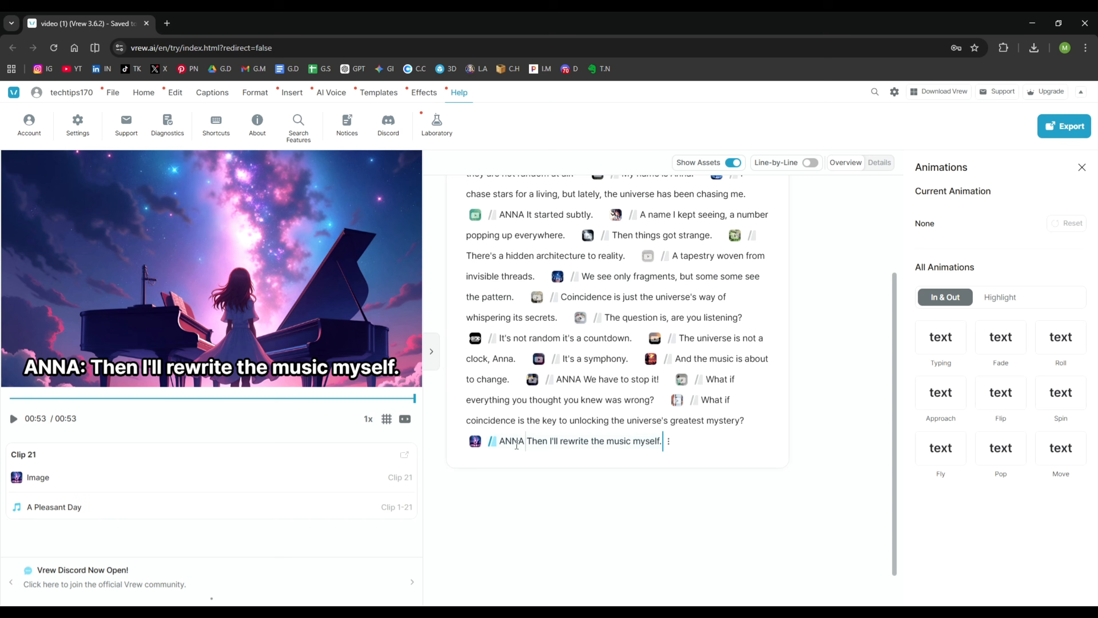